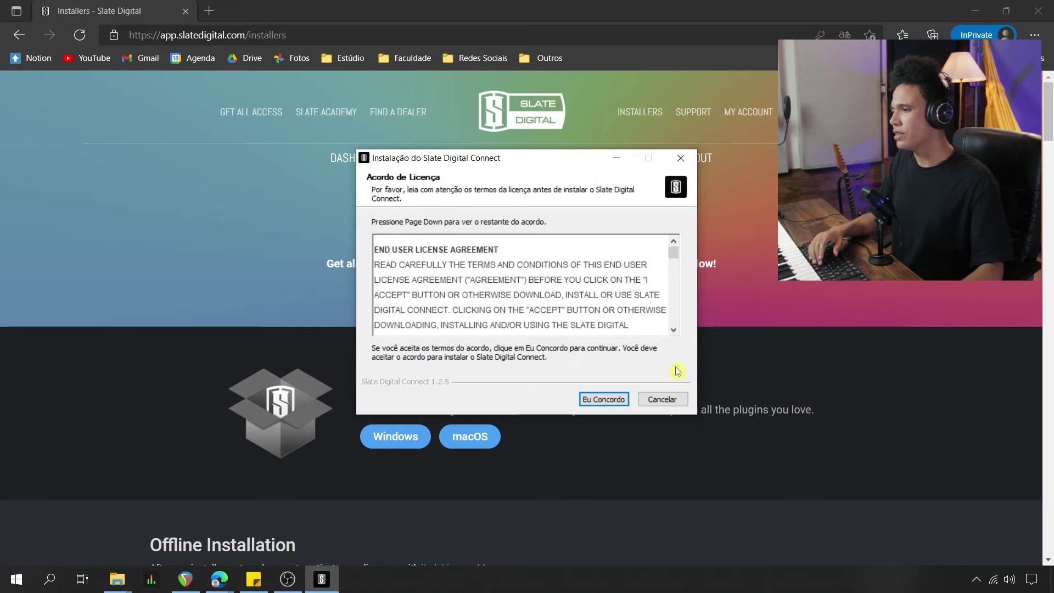
Step: Accept the licence agreement, finish installing Slate Digital Connect and open its plugin catalogue
click(606, 403)
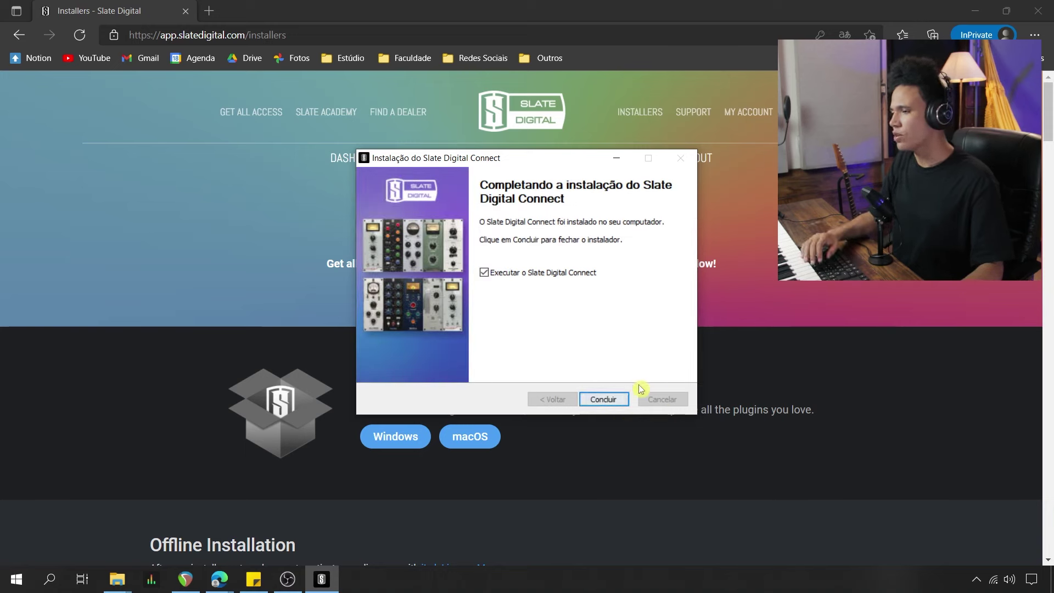
click(609, 402)
mouse_move(322, 577)
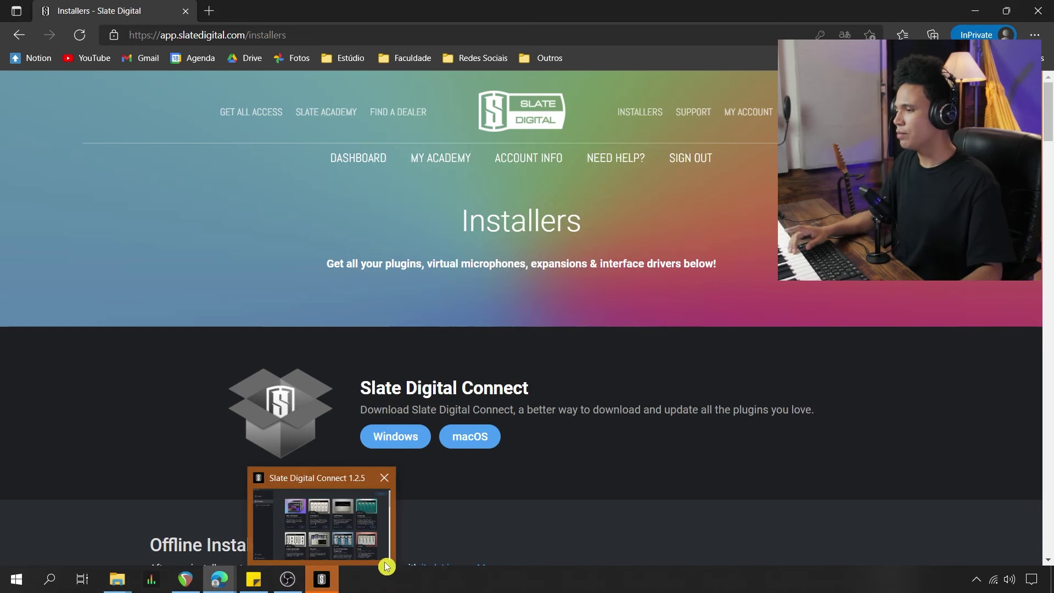
click(327, 586)
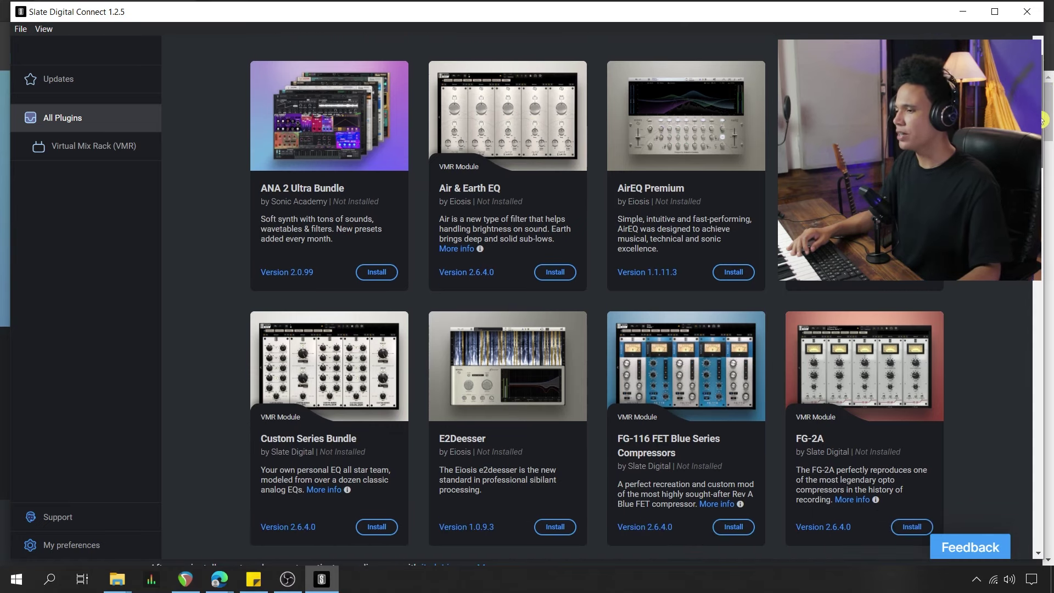
drag(1042, 112, 1049, 246)
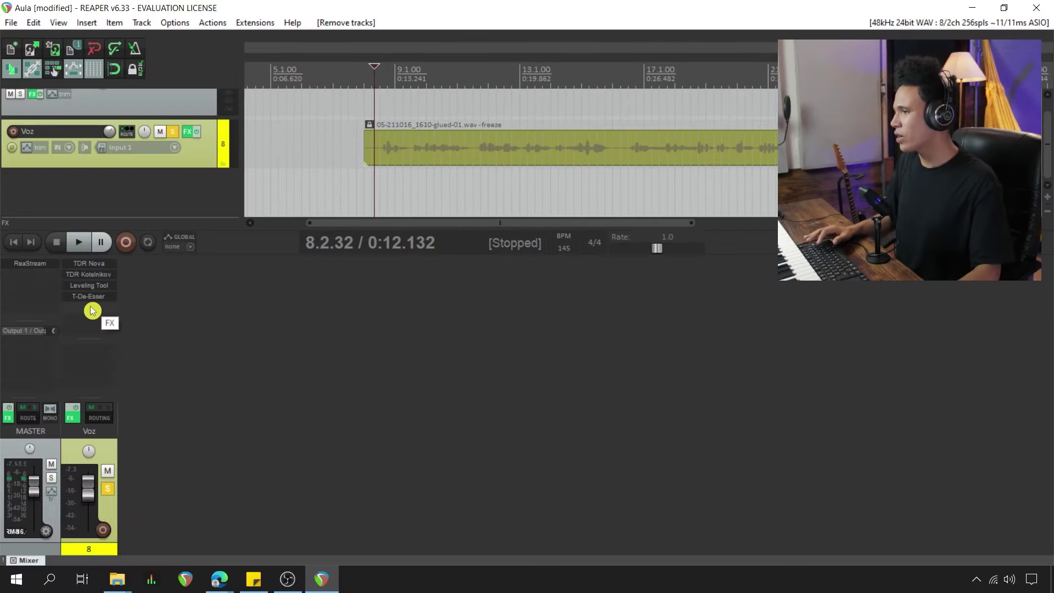
Step: Switch to REAPER and add the VST3 plugin Fresh Air (Slate Digital) to the Voz track's FX chain
click(70, 426)
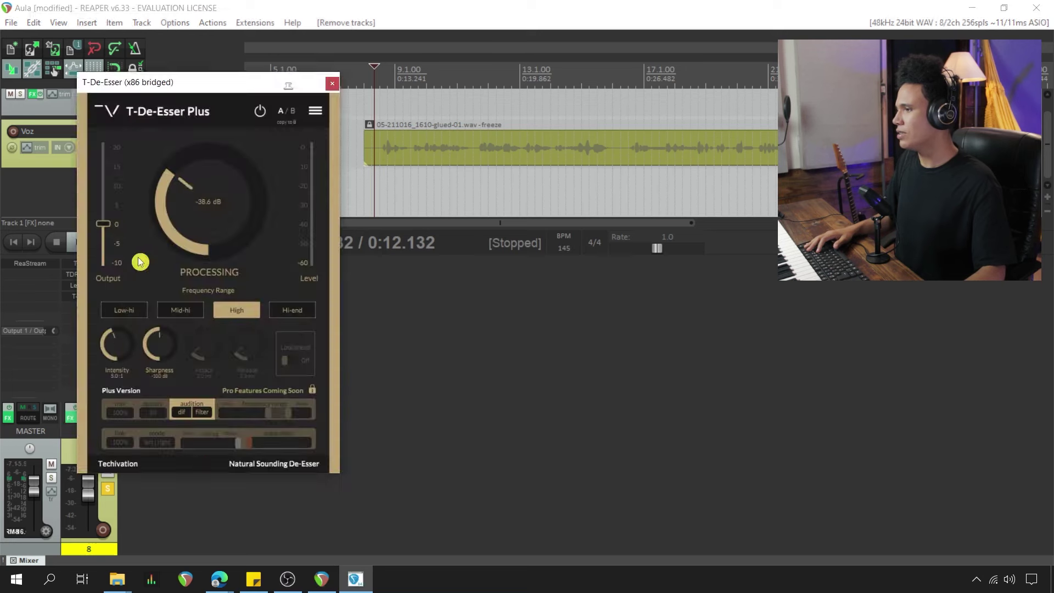
click(332, 84)
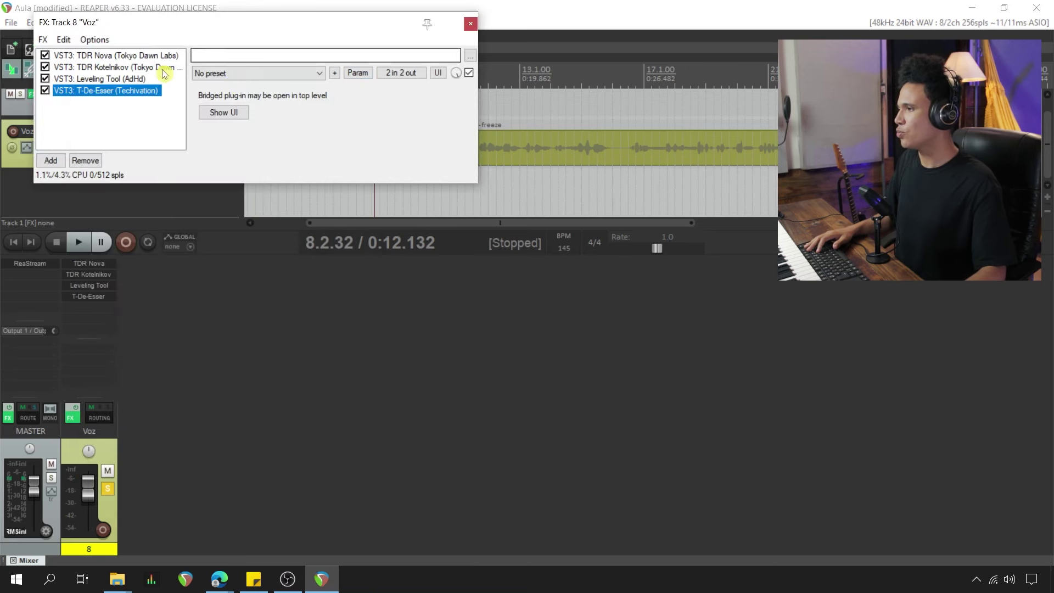
click(55, 165)
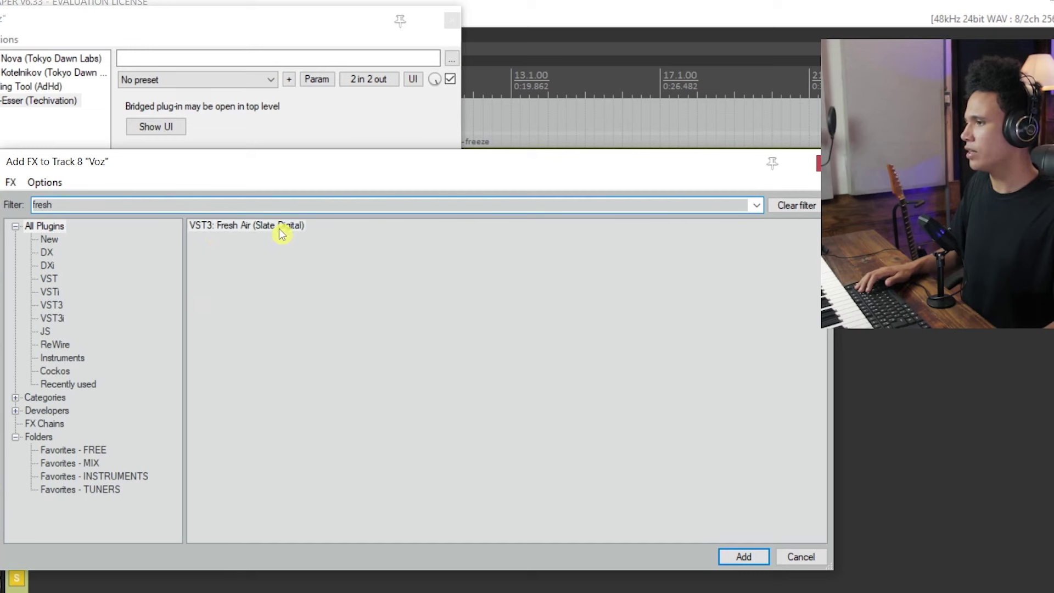
click(281, 233)
double_click(280, 230)
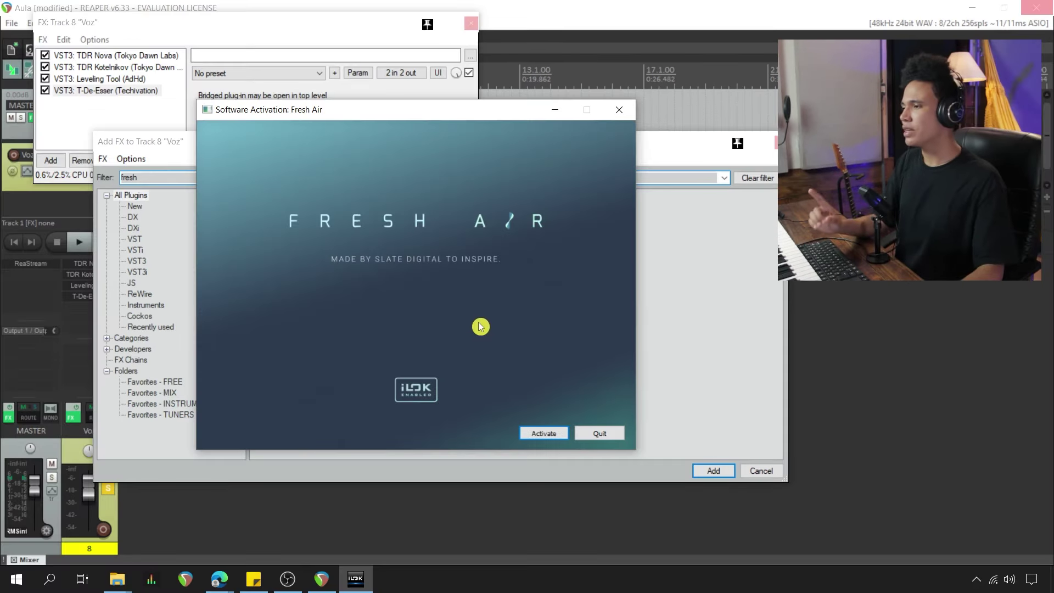
Step: Activate Fresh Air by entering the iLok account user ID and password and accepting the iLok Cloud session
click(543, 433)
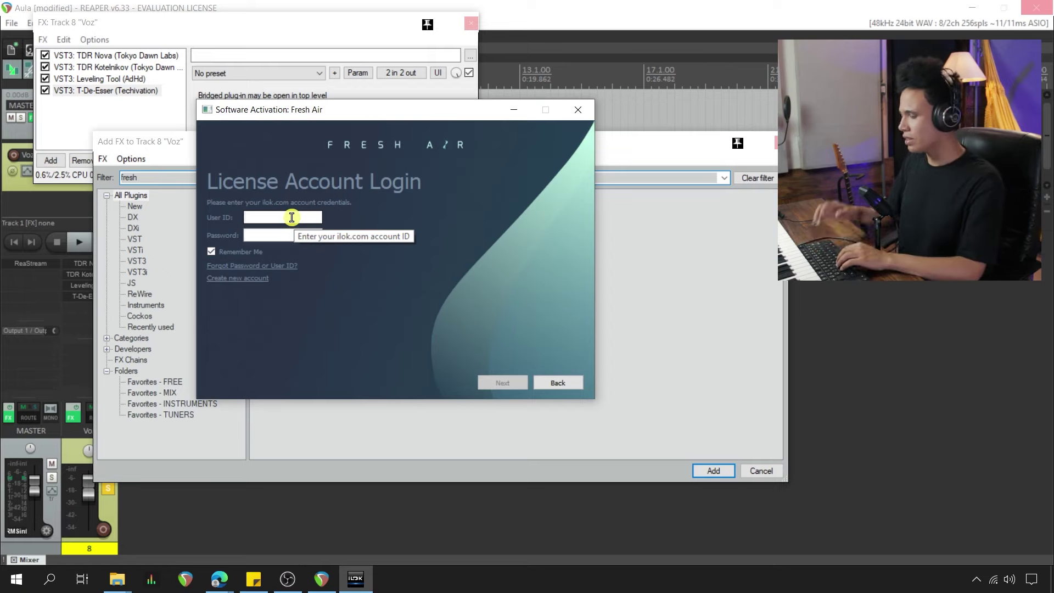
text([blurred user ID])
key(Tab)
text([blurred password])
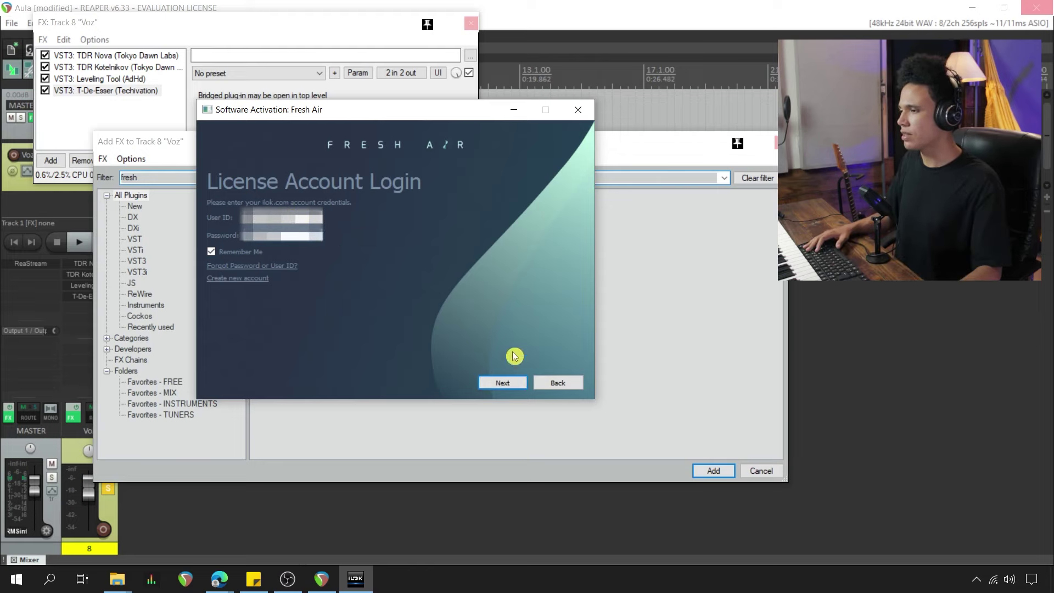
click(506, 383)
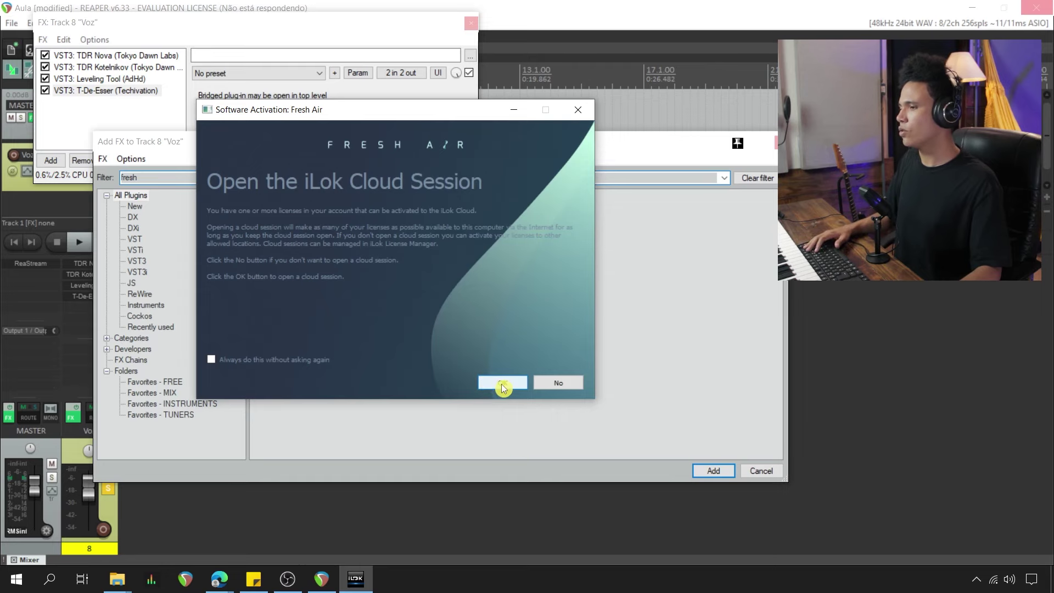
click(502, 383)
click(559, 383)
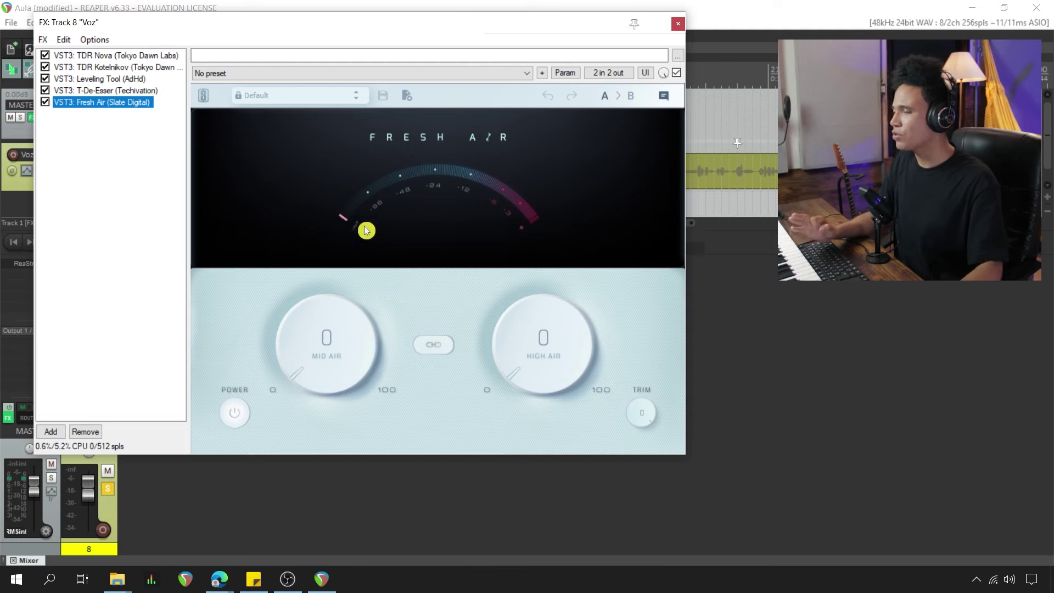
Step: Place Fresh Air before T-De-Esser in the Voz chain and bypass both plugins, leaving Fresh Air selected
drag(231, 23, 323, 80)
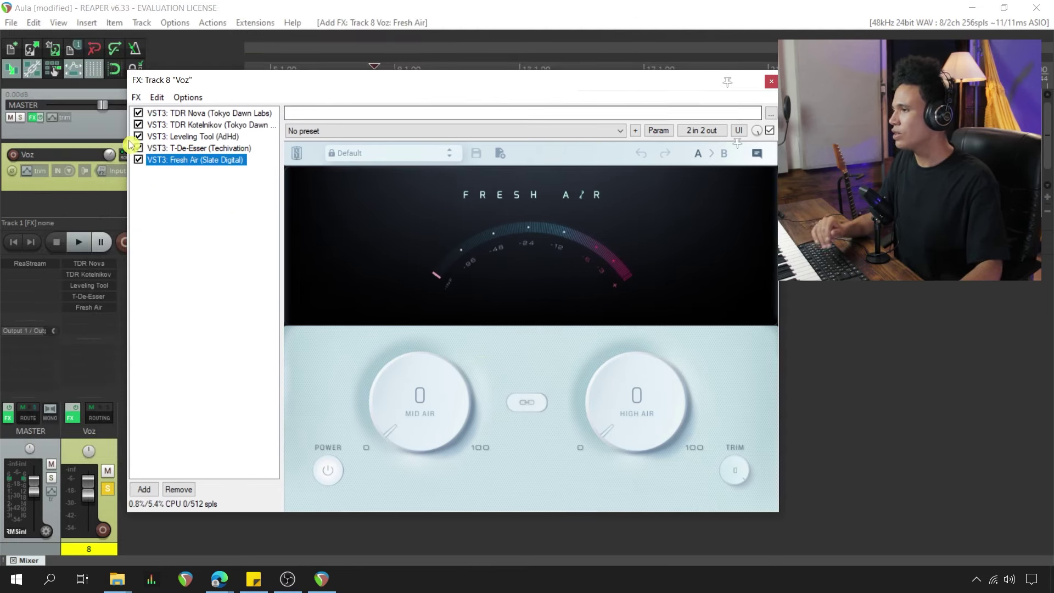
double_click(187, 150)
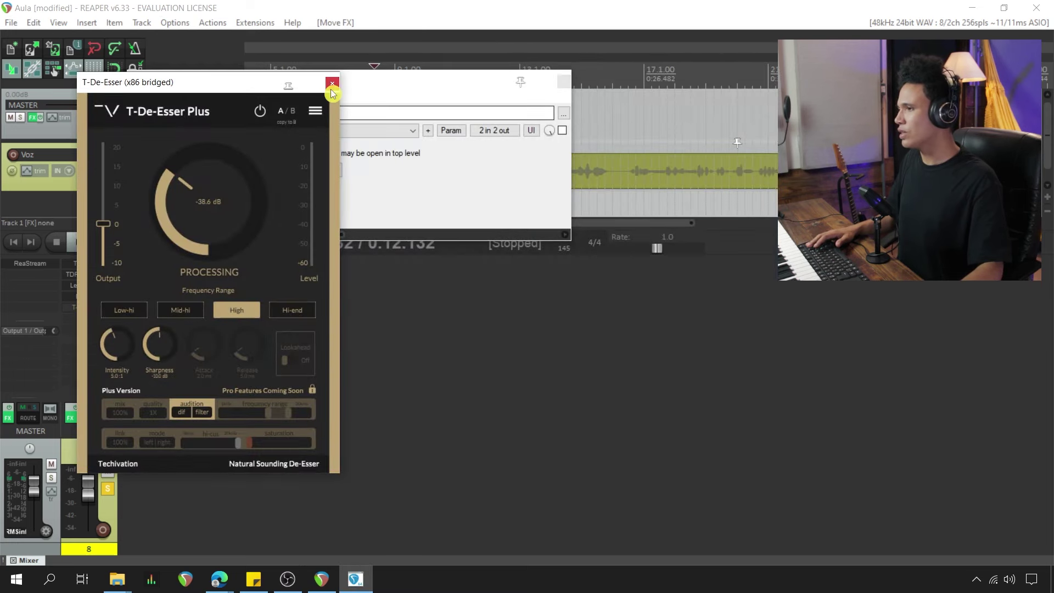
click(332, 87)
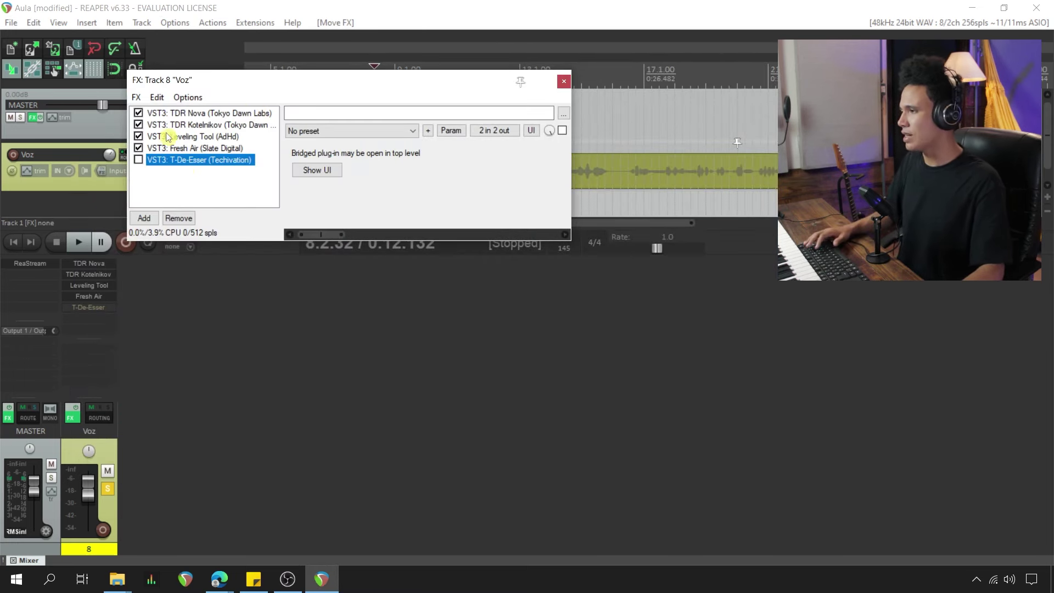
click(140, 149)
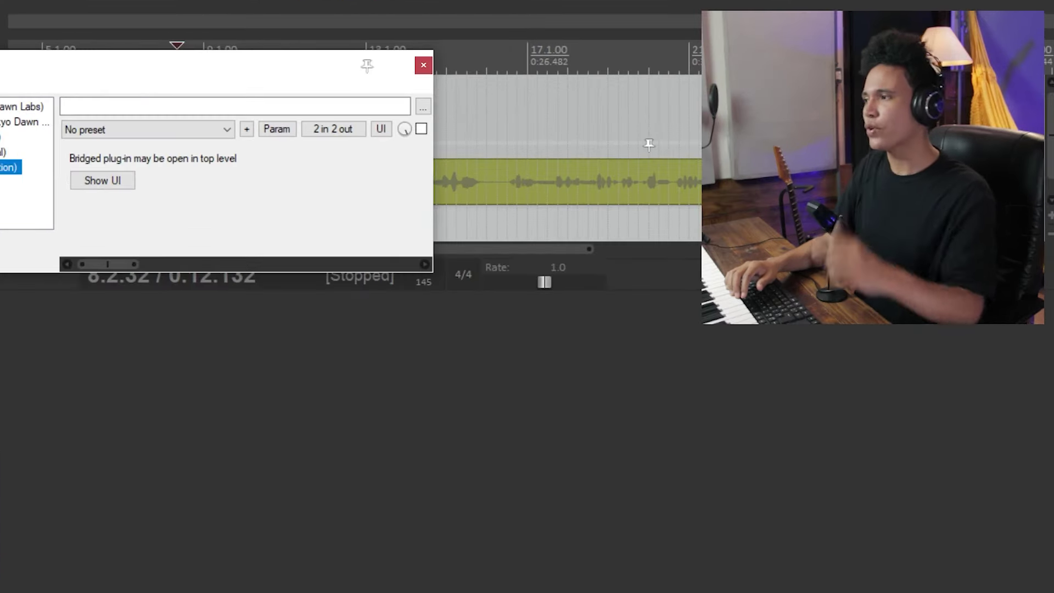
key(Up)
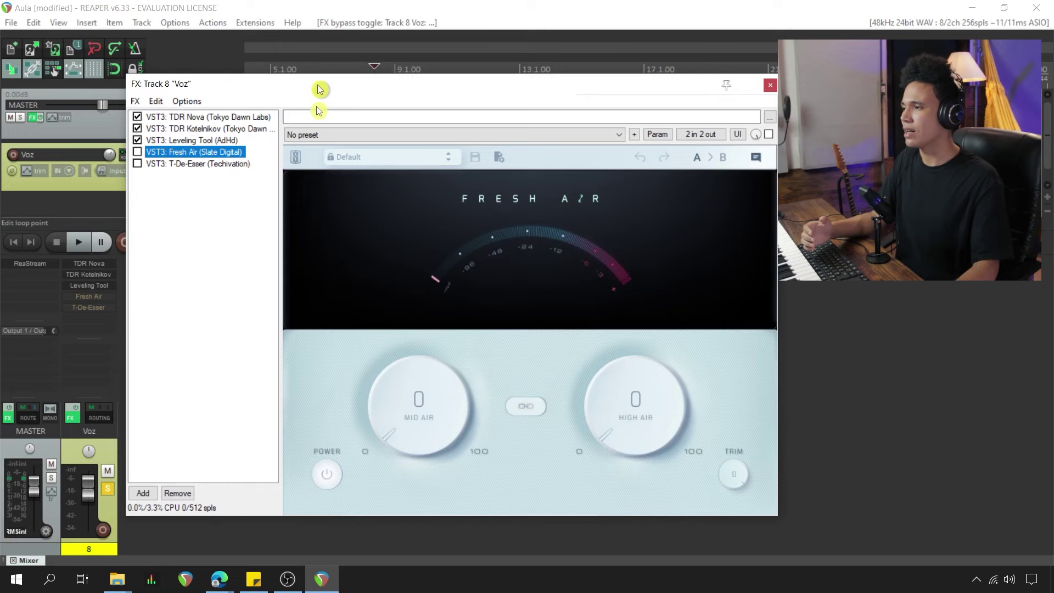
Step: Unlock the vocal clip on the Voz track and play it with Fresh Air bypassed
drag(118, 73, 80, 346)
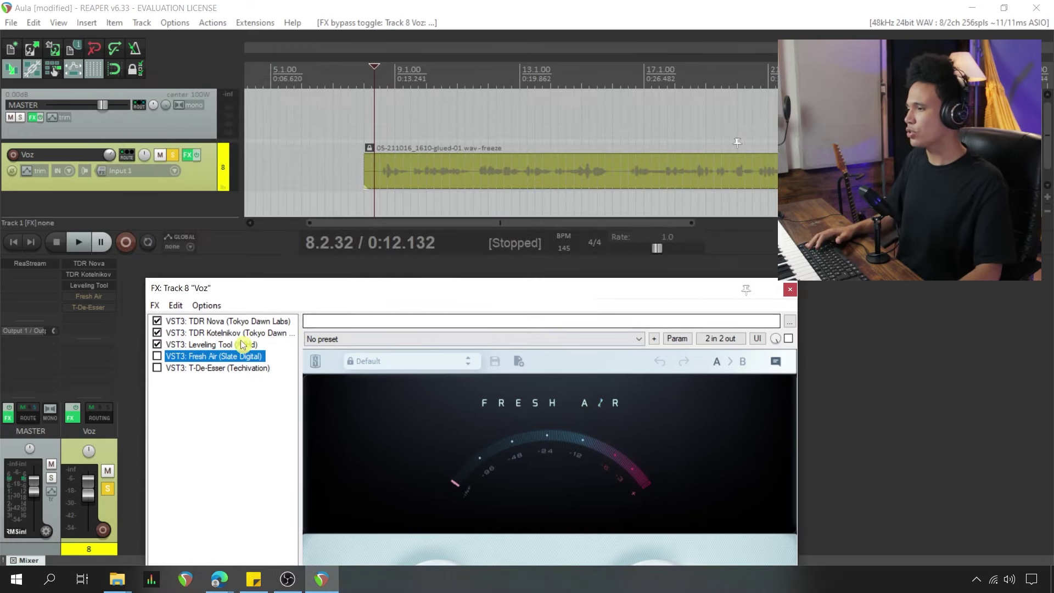
drag(291, 295, 299, 210)
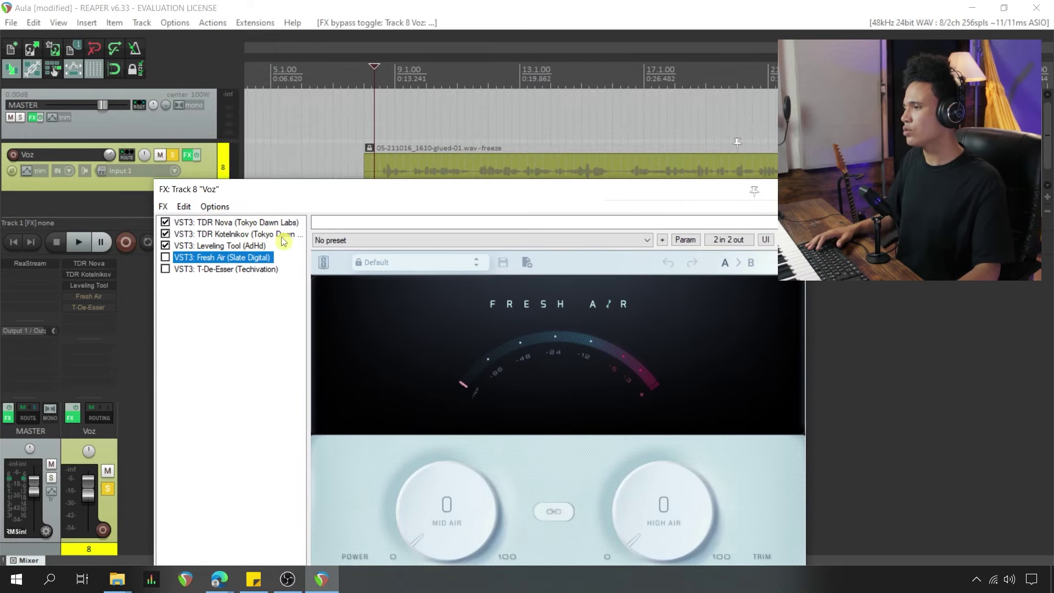
click(375, 152)
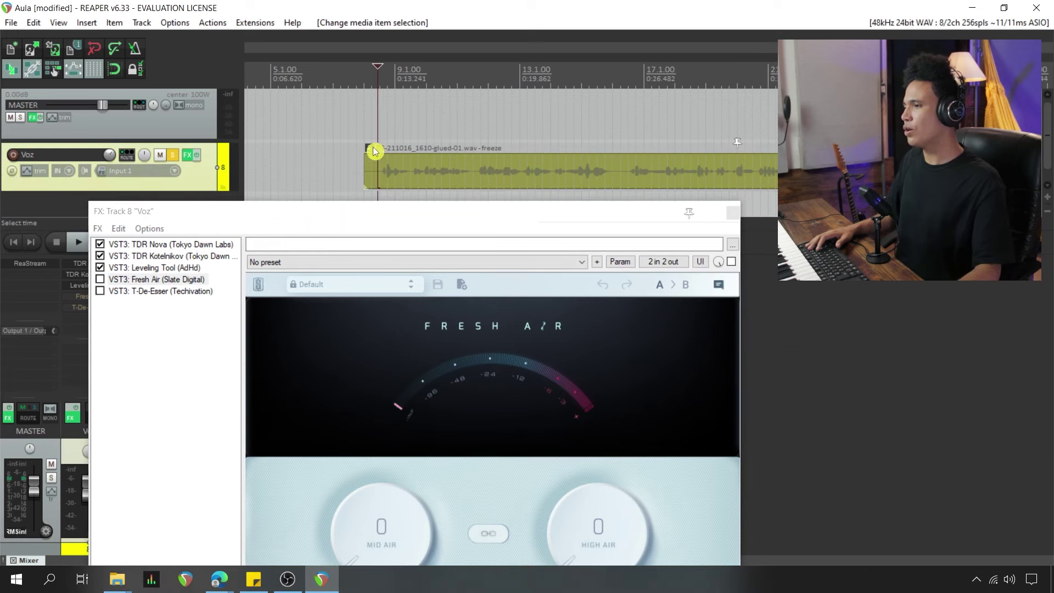
click(373, 151)
key(space)
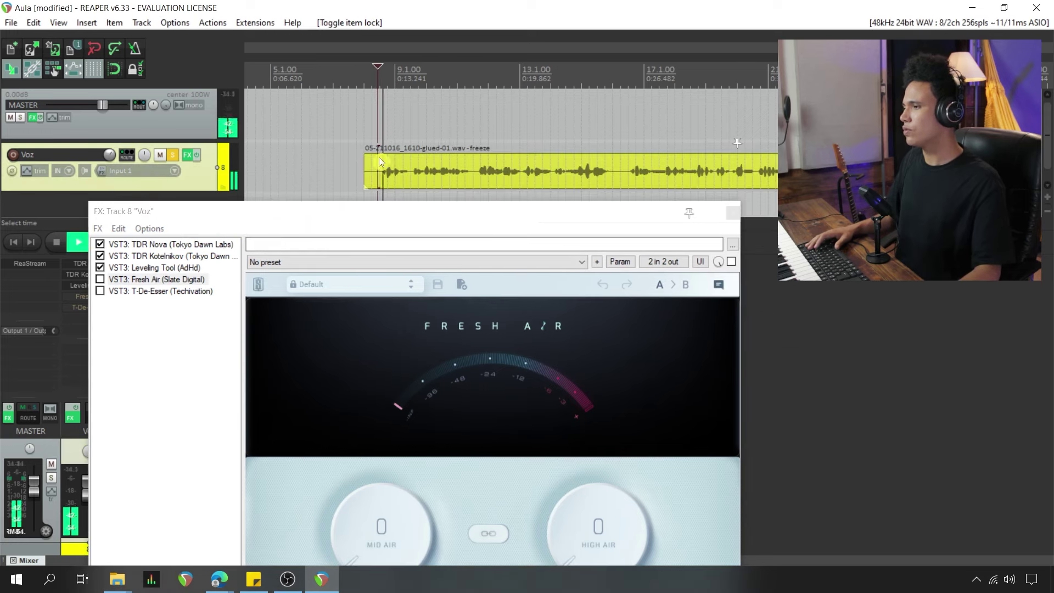
drag(423, 214, 379, 78)
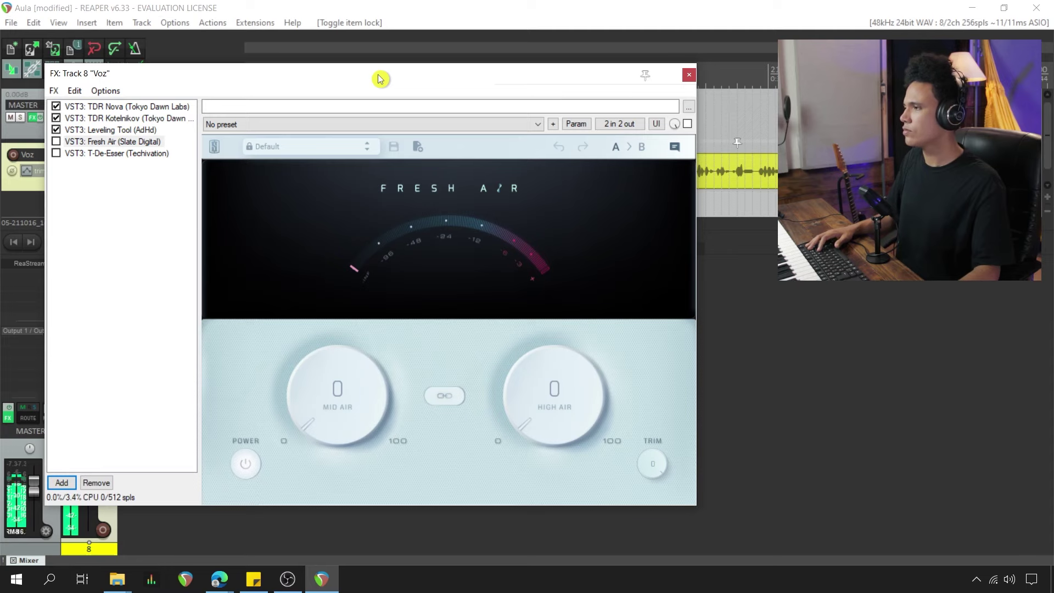
drag(379, 78, 386, 107)
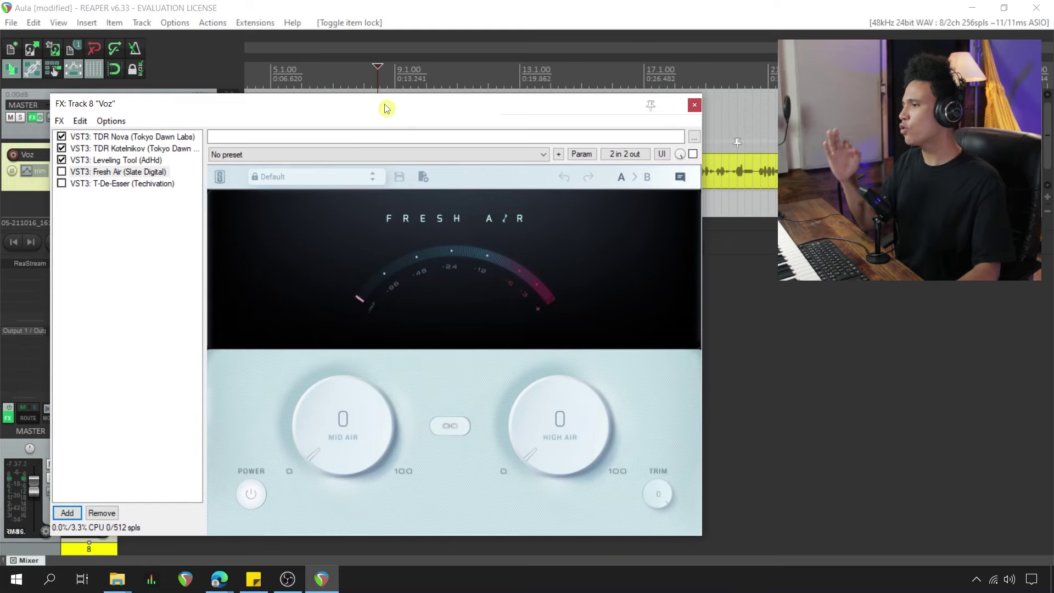
Step: Enable Fresh Air in the Voz chain and try out its Mid Air and High Air knobs, returning both to 0
click(61, 172)
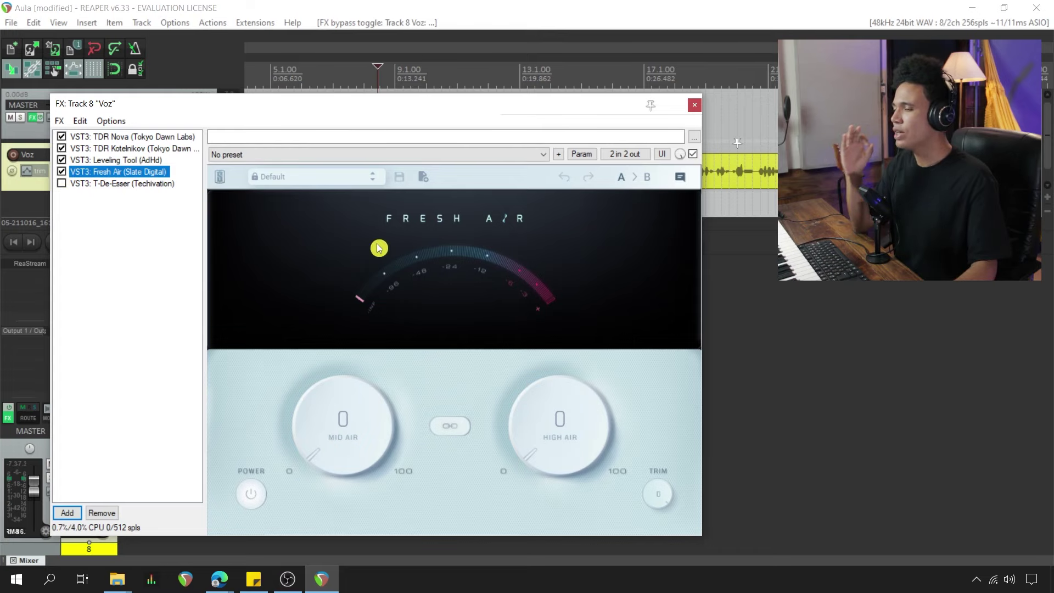
drag(476, 113, 479, 48)
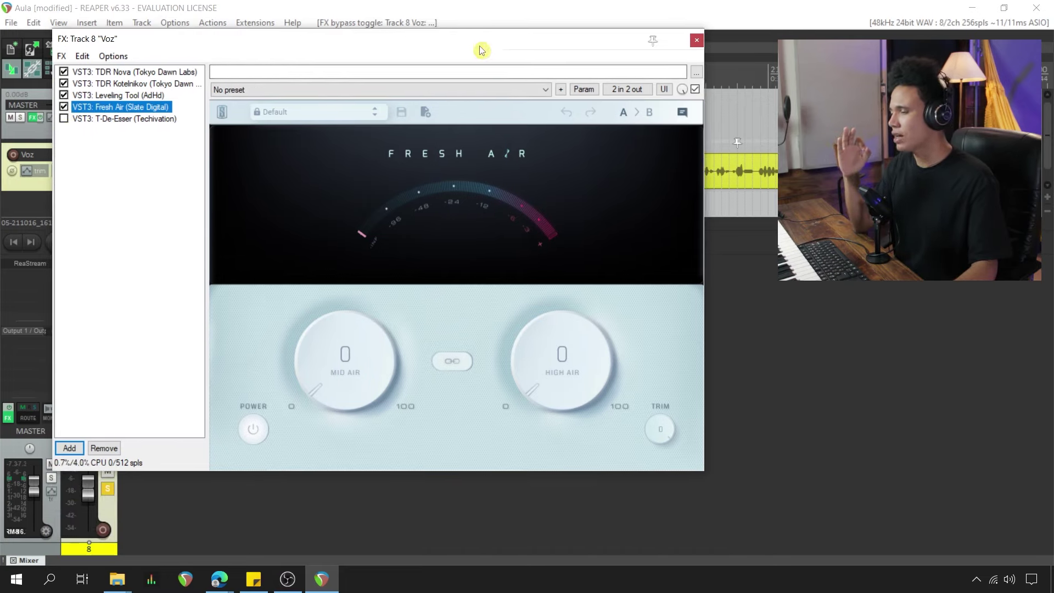
drag(378, 380, 362, 439)
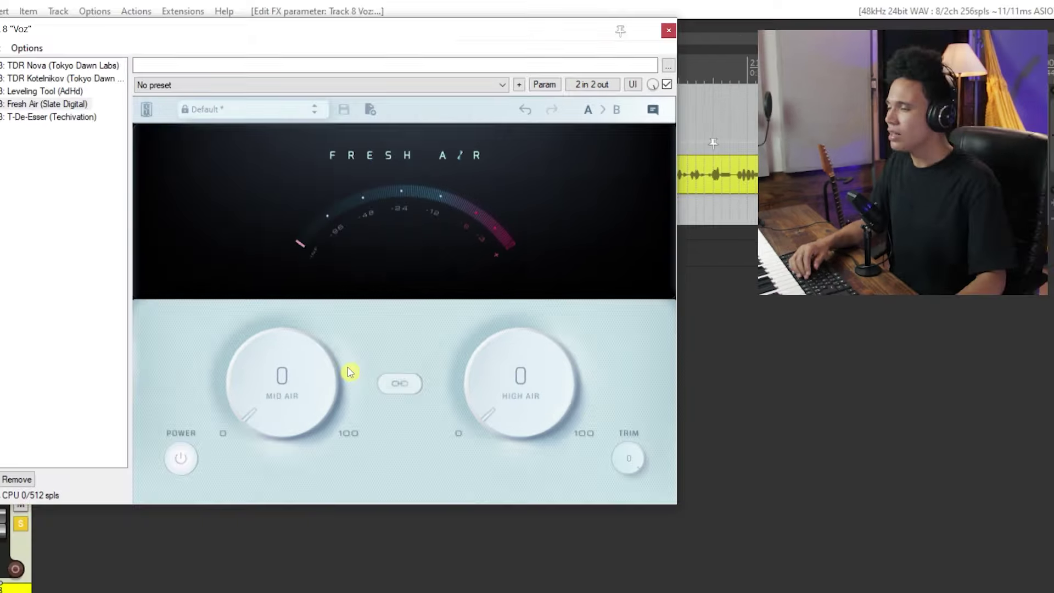
drag(127, 479, 149, 266)
drag(313, 247, 277, 463)
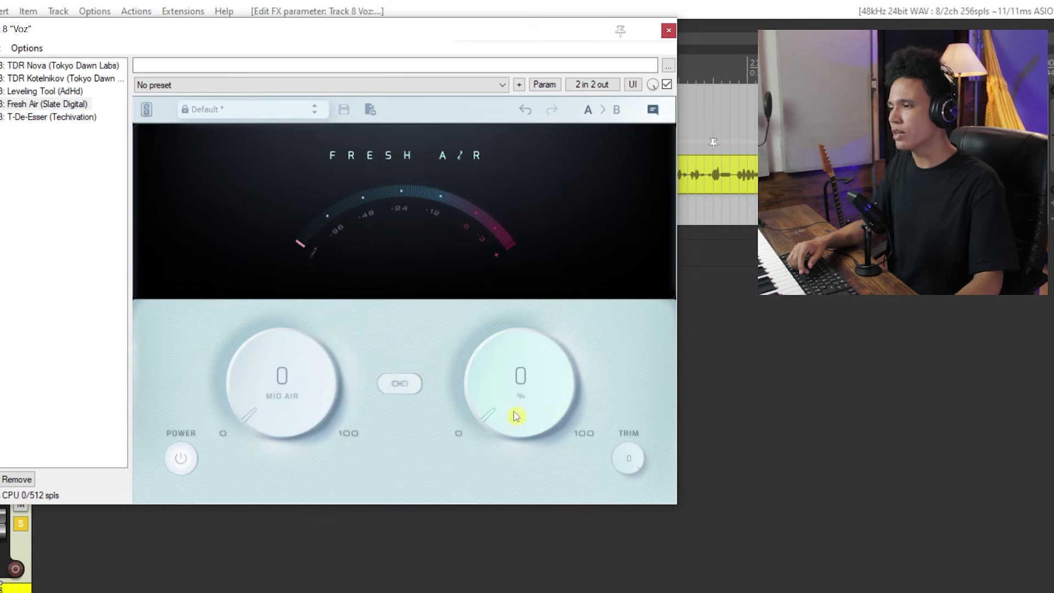
drag(515, 416, 498, 583)
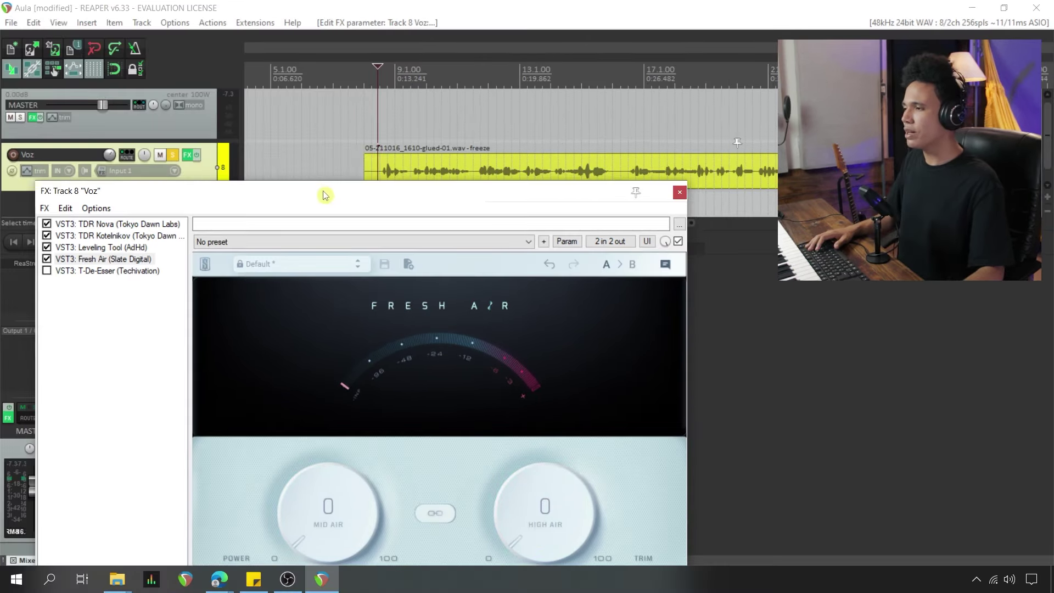
Step: Play the vocal and set Fresh Air's Mid Air to 30% and High Air to 30%, trying High Air at 100% first
drag(324, 195, 340, 78)
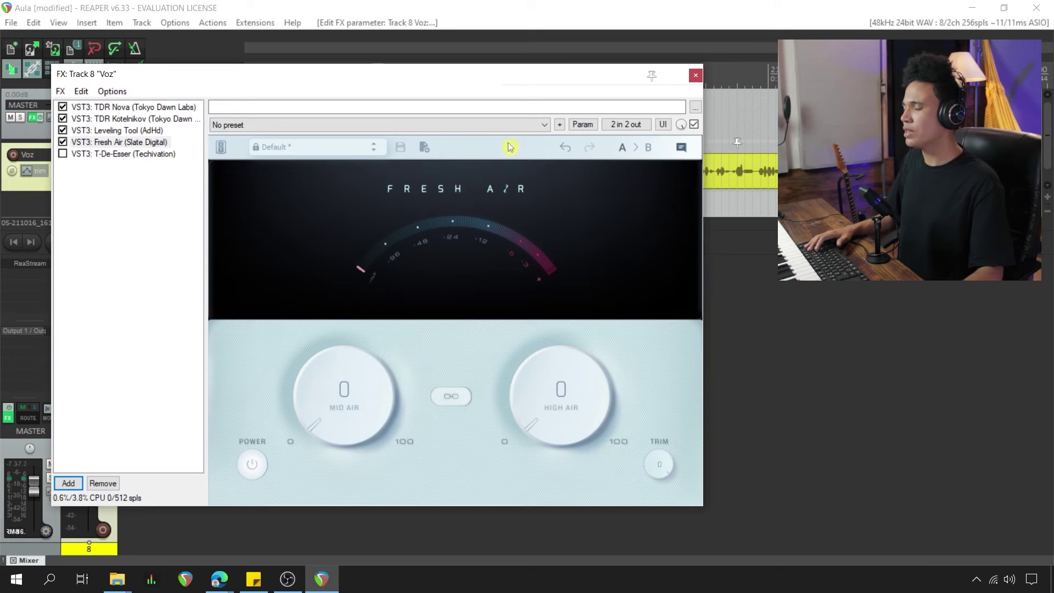
drag(387, 71, 382, 133)
key(space)
drag(362, 492, 383, 358)
drag(353, 464, 332, 270)
drag(315, 325, 364, 460)
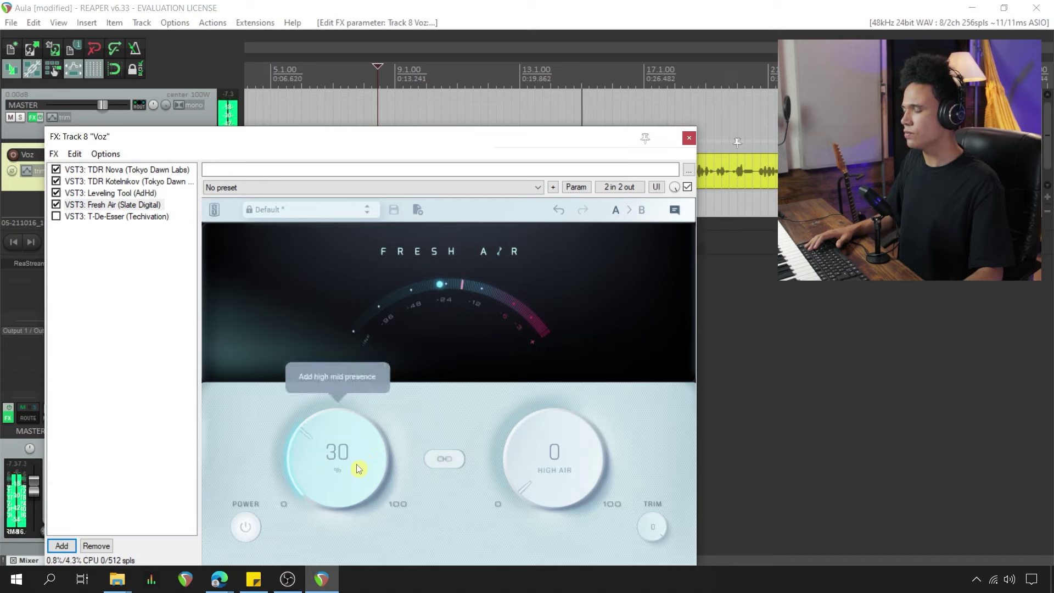
drag(532, 496, 549, 5)
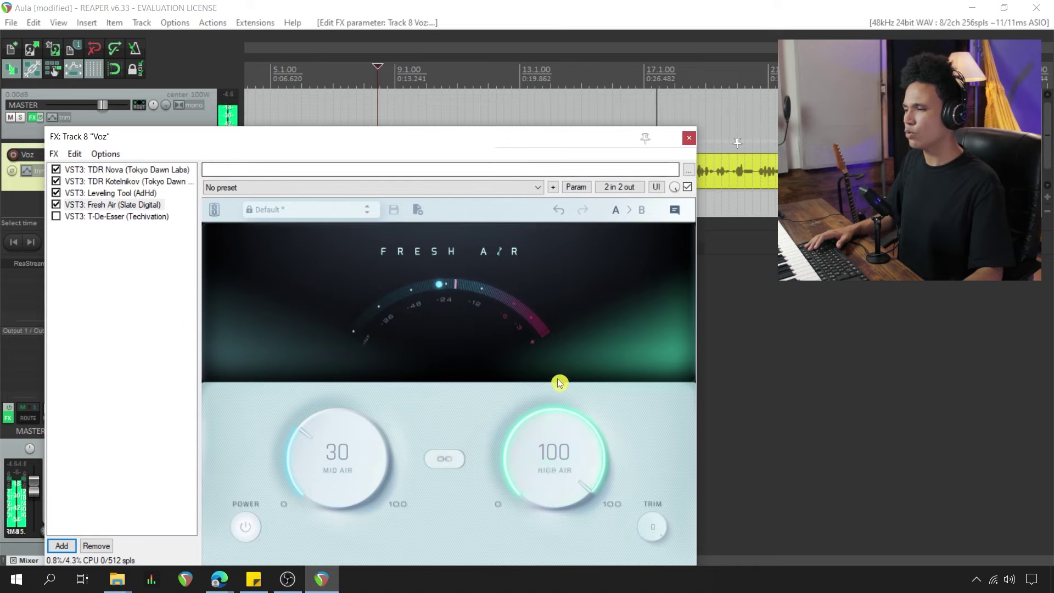
drag(579, 439, 556, 480)
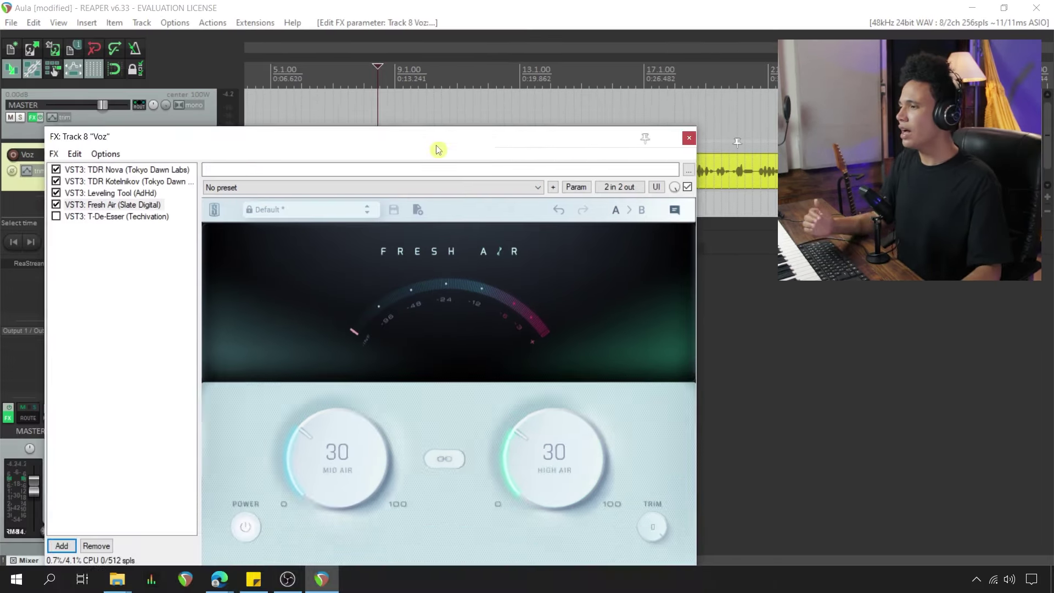
Step: Play the vocal and toggle Fresh Air's power to compare the sound with and without the effect
drag(435, 146, 477, 295)
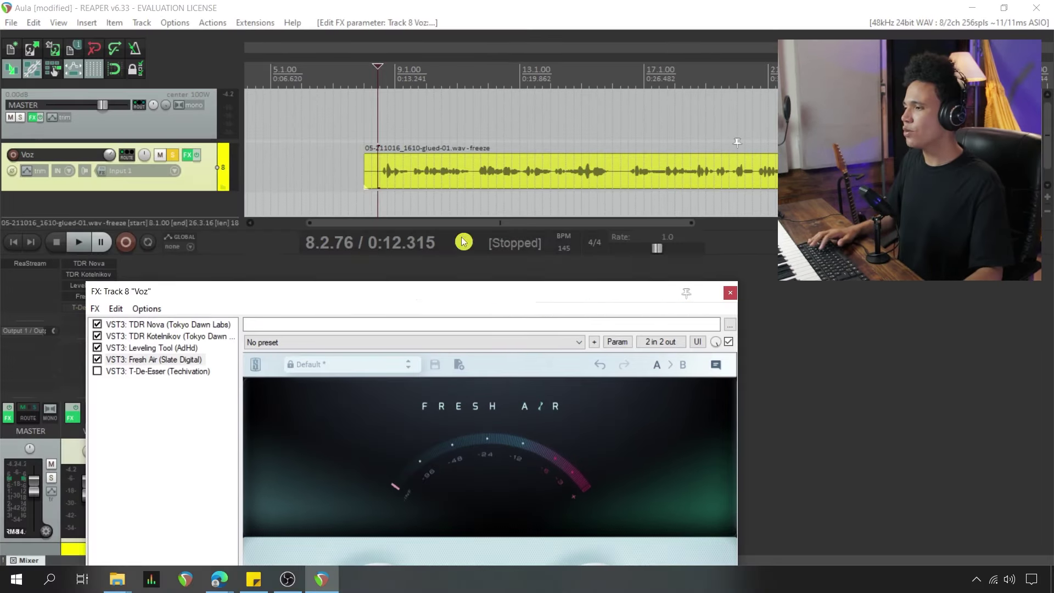
drag(414, 289, 413, 223)
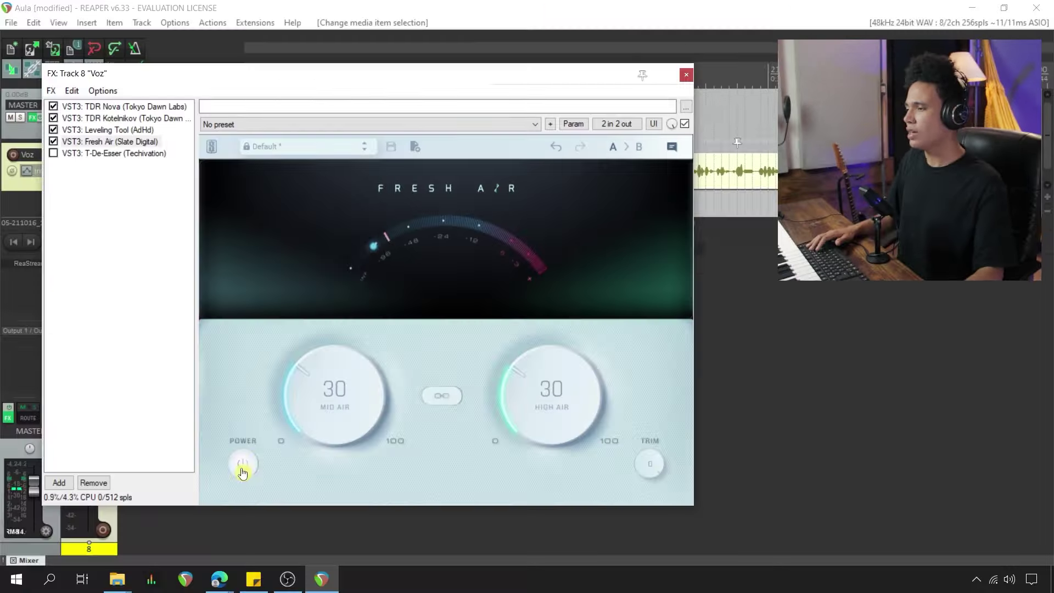
click(243, 469)
click(250, 471)
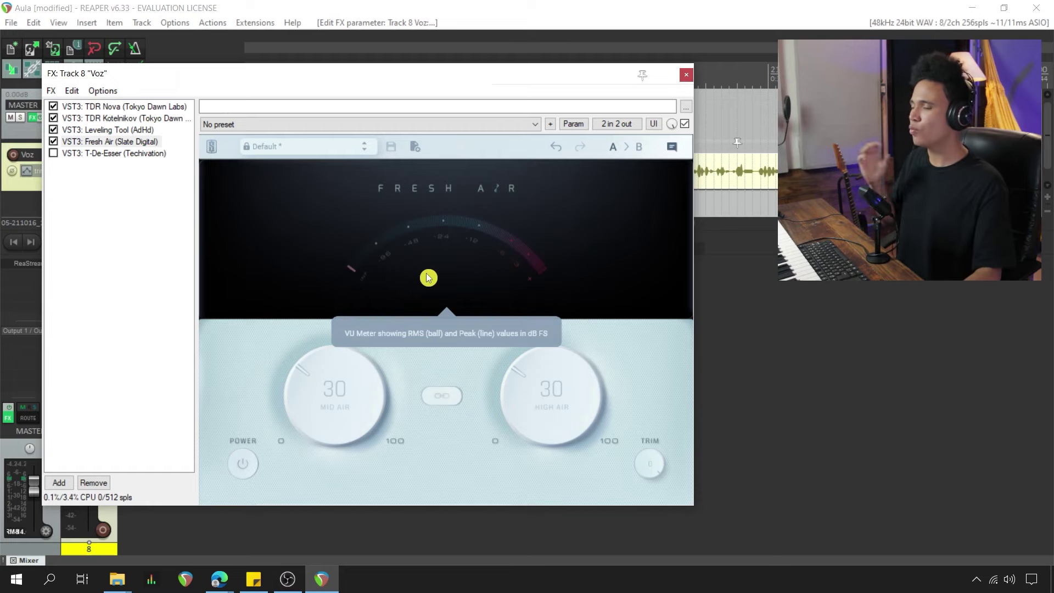
Step: Repeat the power on/off comparison of Fresh Air on the playing vocal and leave the effect switched on
drag(364, 67, 349, 128)
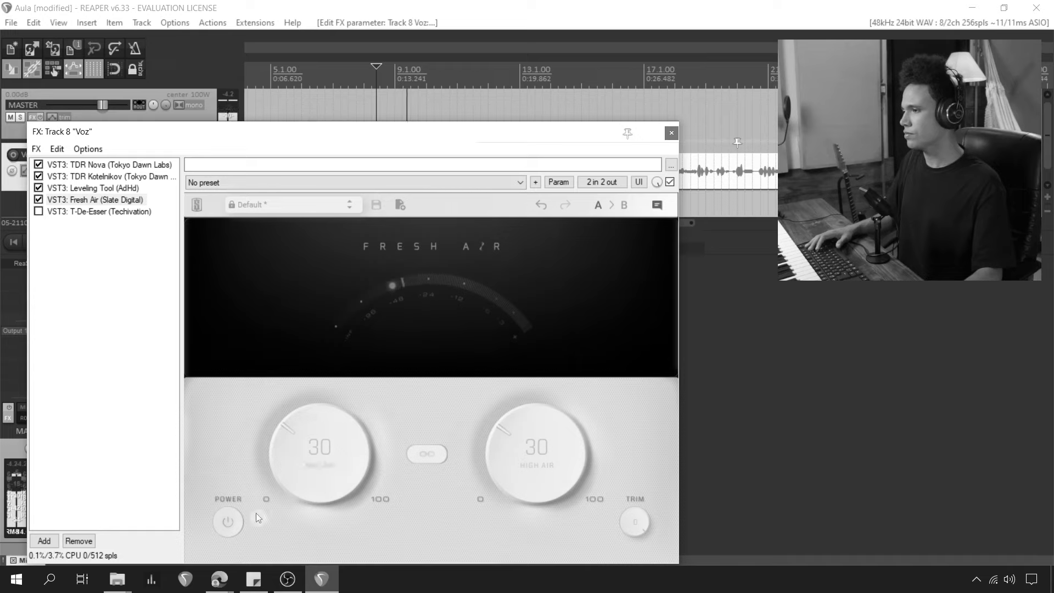
click(229, 524)
click(230, 524)
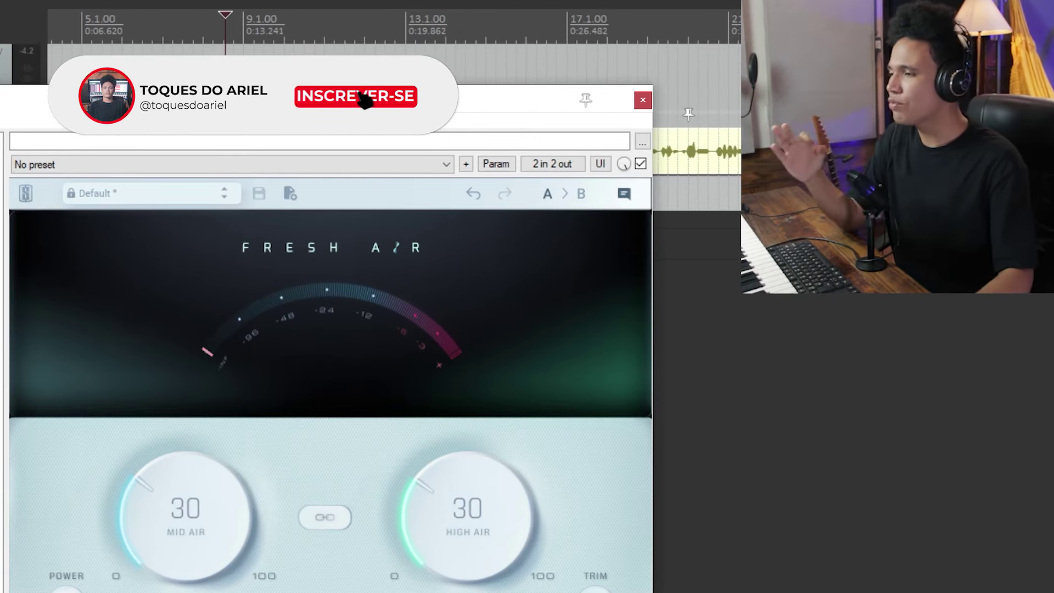
drag(344, 108, 343, 47)
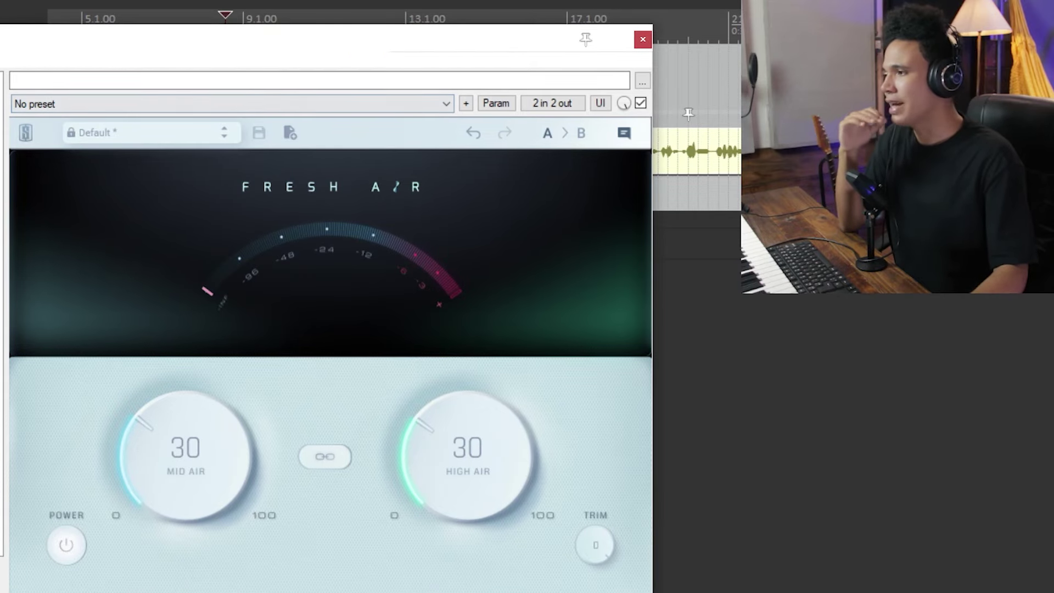
drag(310, 45, 311, 188)
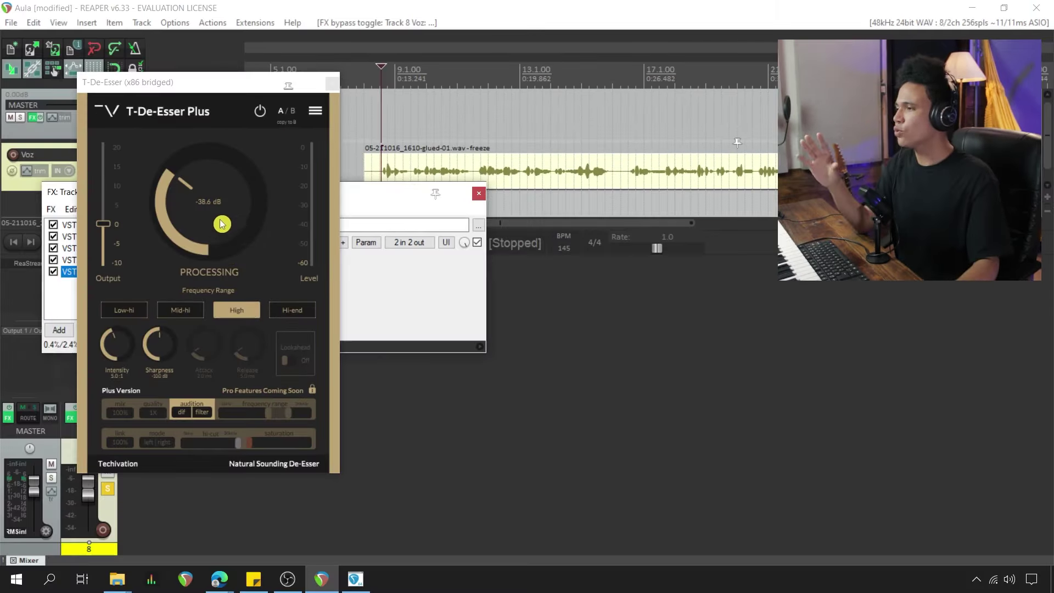
Step: Play the vocal and set T-De-Esser's processing threshold to -38.3 dB, trying -35.0 dB first, then stop playback and close the plugin window
click(221, 222)
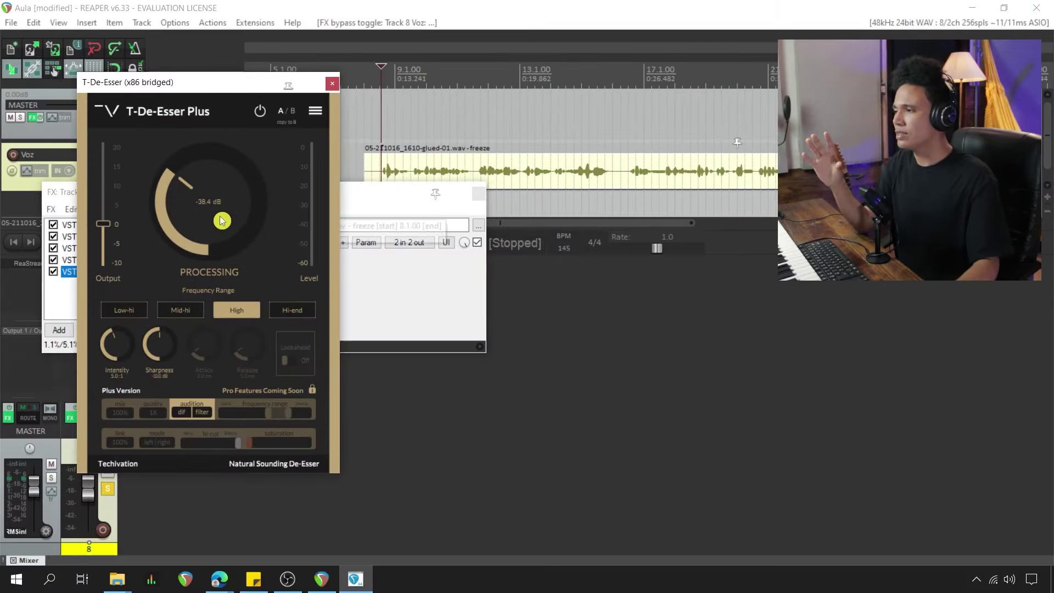
drag(221, 218, 228, 189)
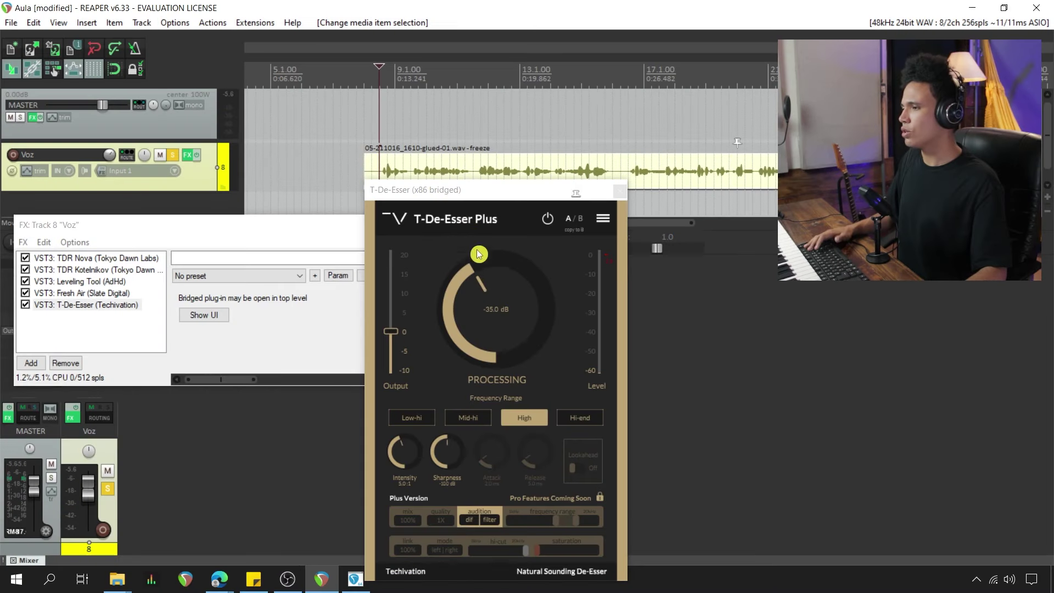
drag(255, 331, 284, 398)
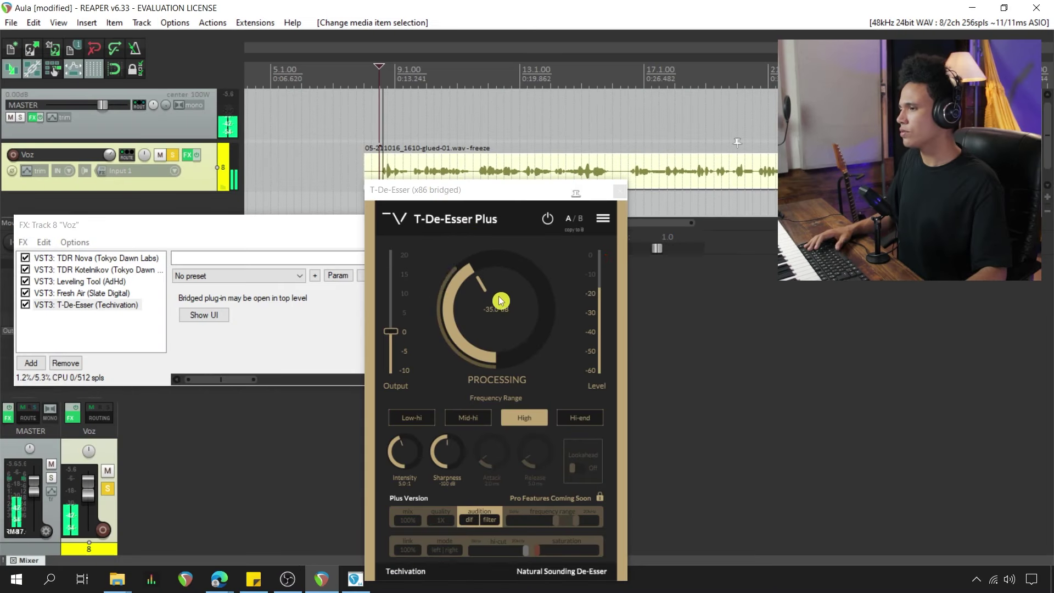
mouse_move(498, 300)
mouse_down()
mouse_move(475, 304)
mouse_move(488, 301)
mouse_up()
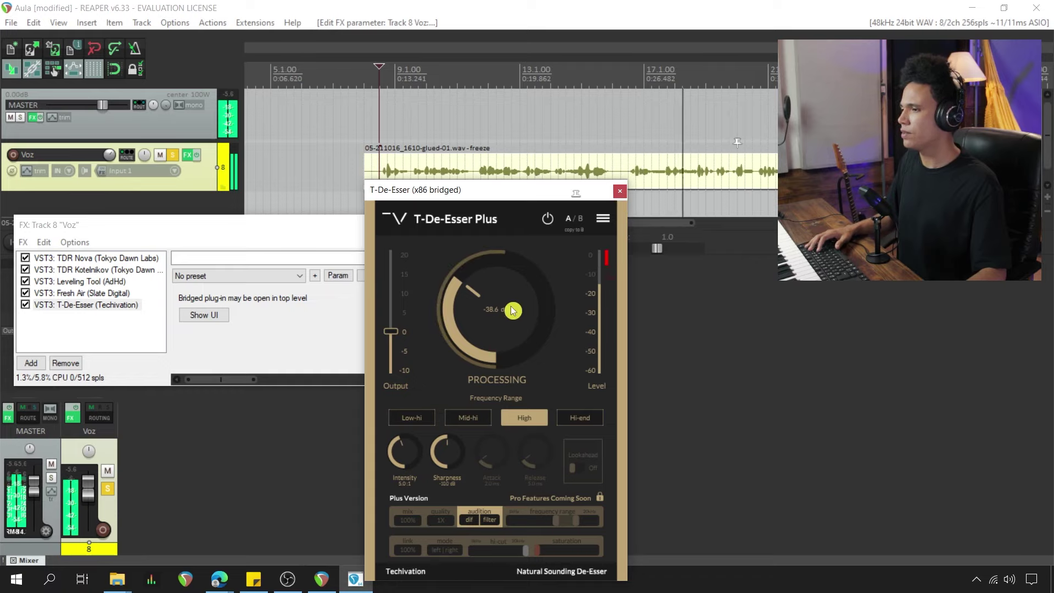
scroll(512, 310, up, 1)
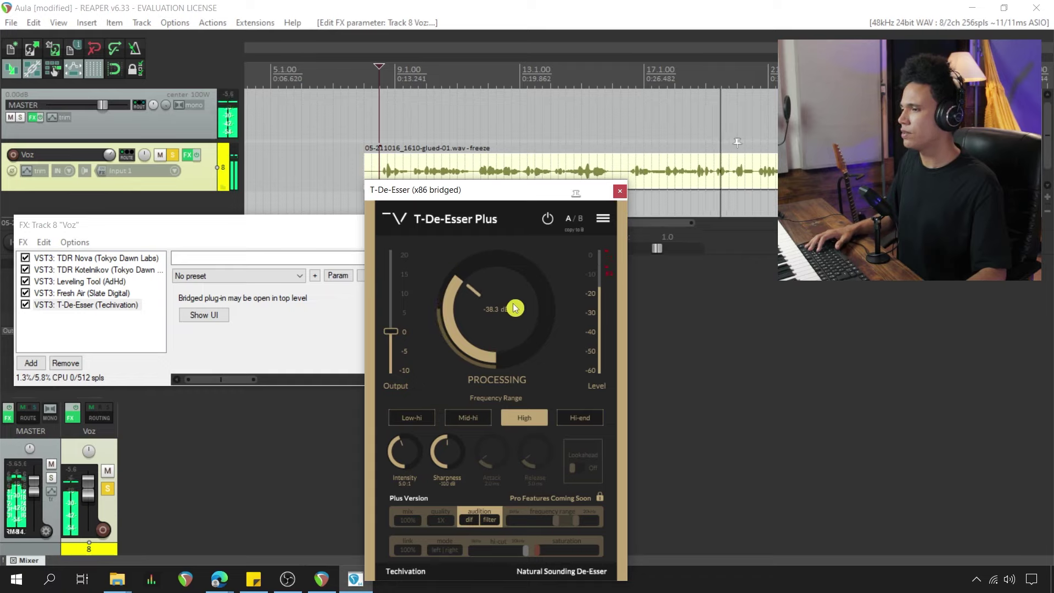
click(620, 190)
key(space)
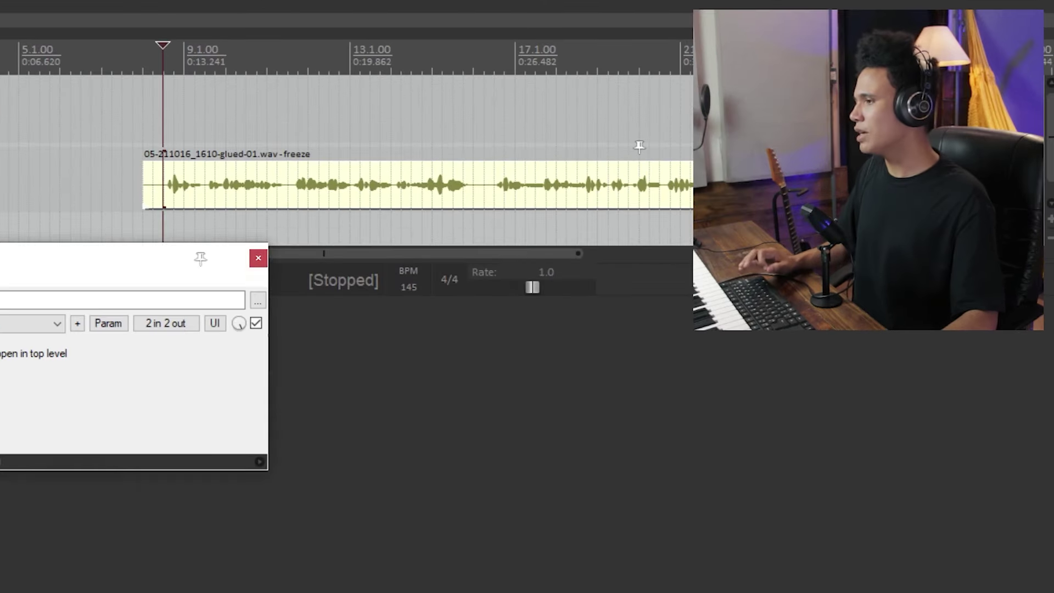
Step: Reopen the T-De-Esser interface, close the Voz FX chain window and select the vocal clip near its start
click(336, 230)
drag(200, 209, 244, 212)
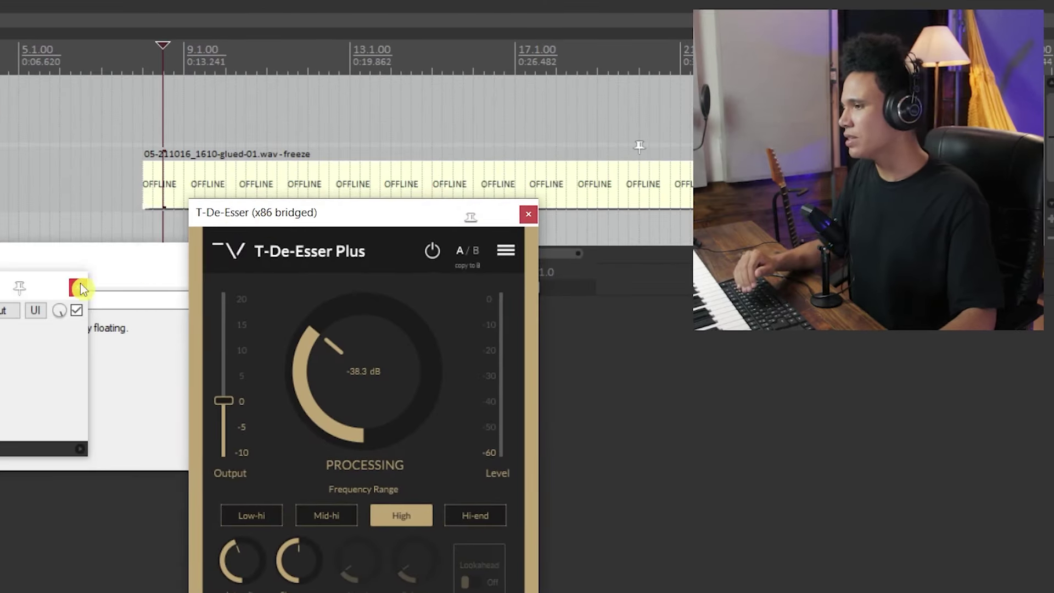
click(57, 271)
click(154, 152)
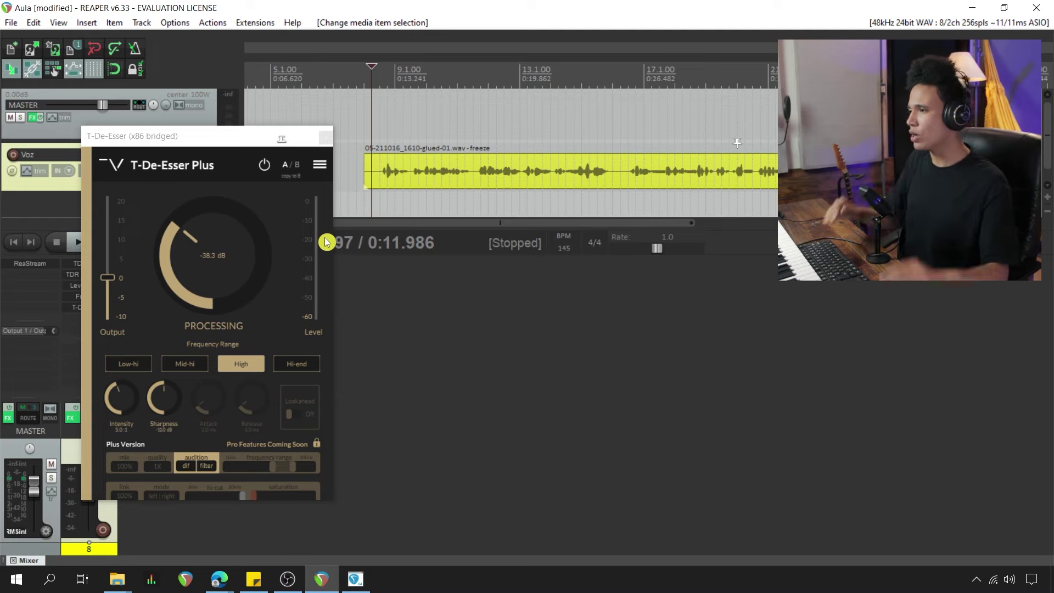
Step: Play different parts of the vocal to check T-De-Esser's processing and level meters, then close its window
key(space)
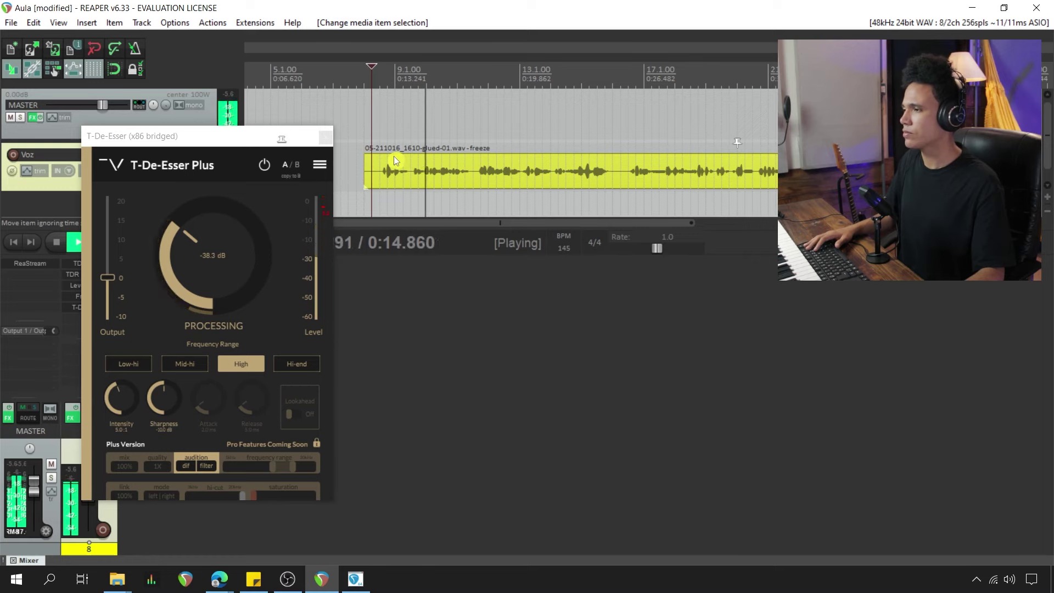
click(306, 230)
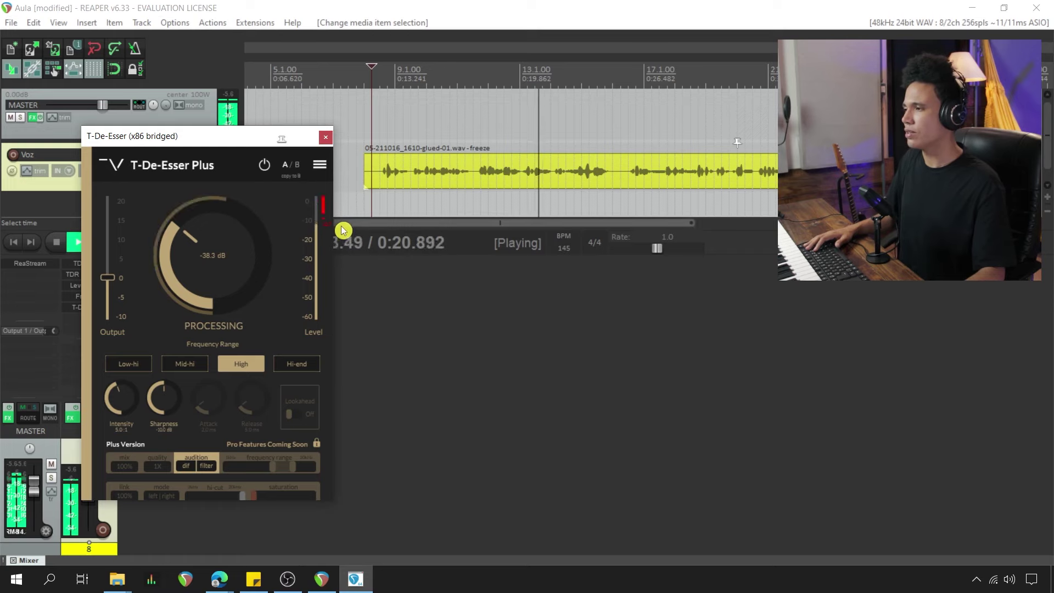
click(514, 178)
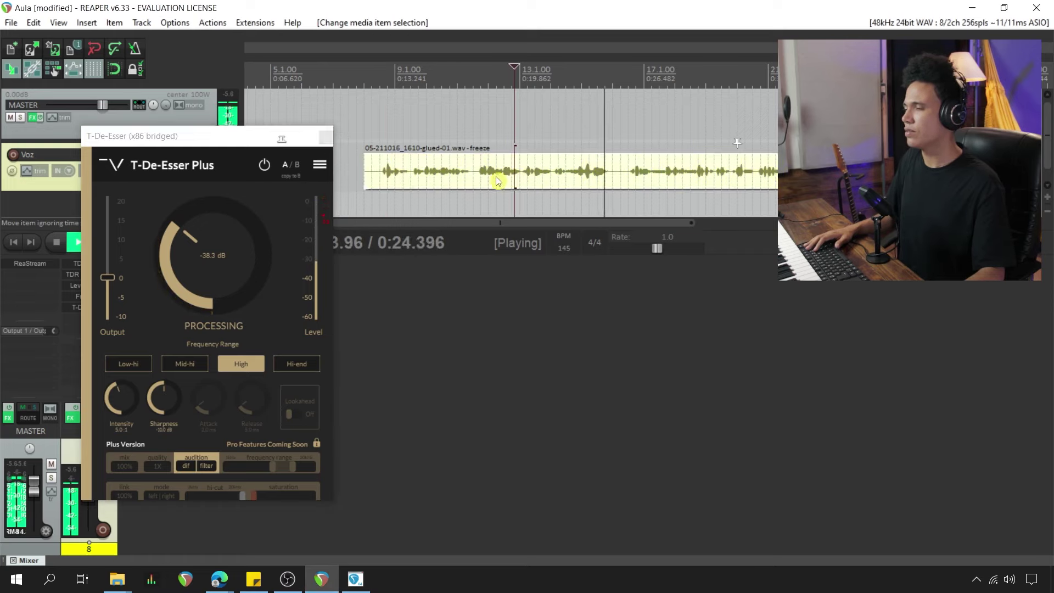
click(329, 141)
key(space)
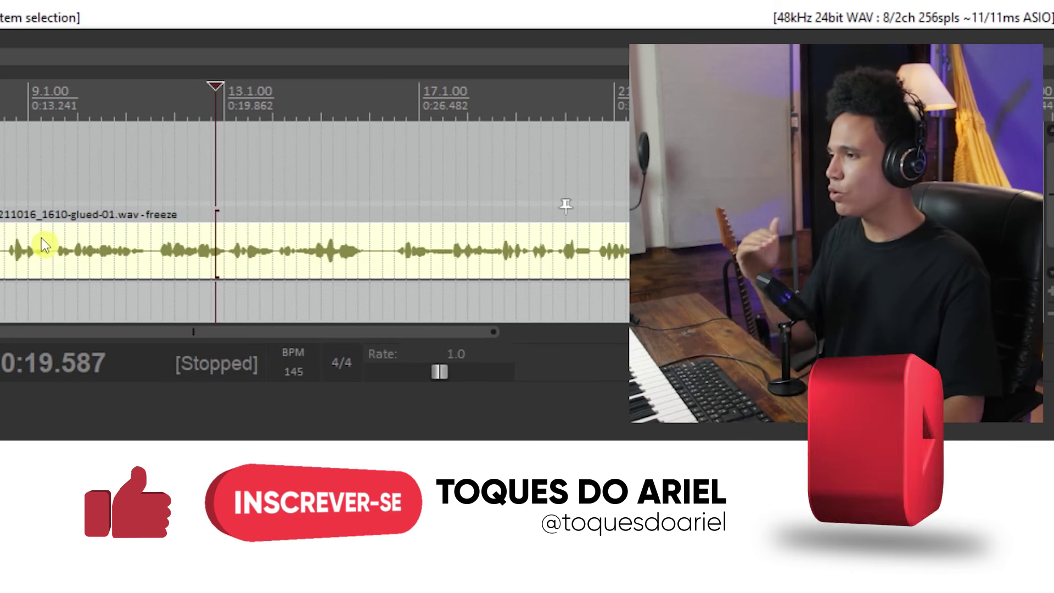
Step: Bypass Fresh Air and T-De-Esser in the Voz FX chain and play the vocal from near the clip's start without them
click(9, 265)
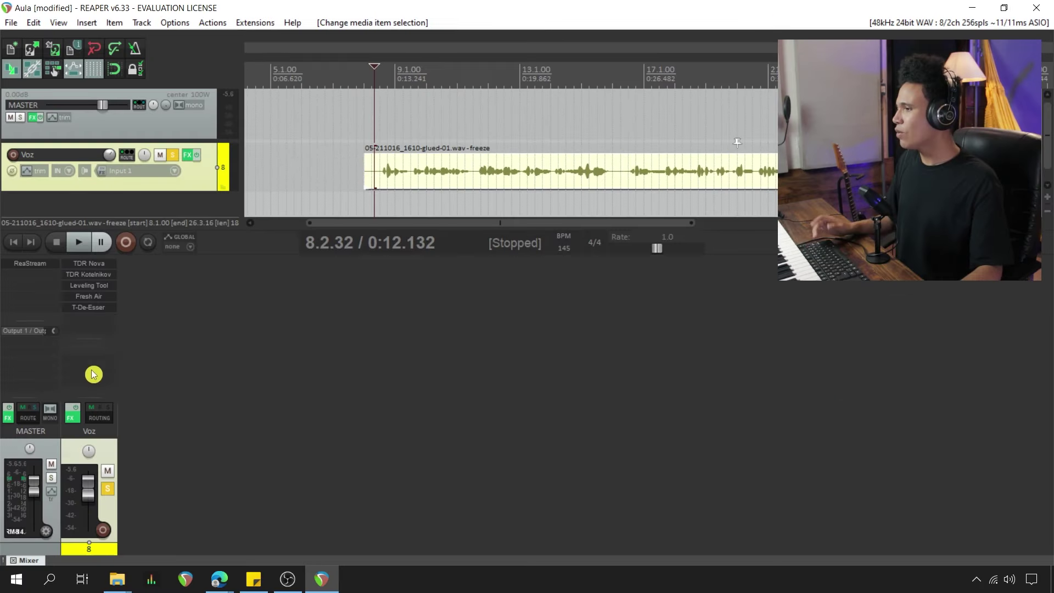
click(73, 421)
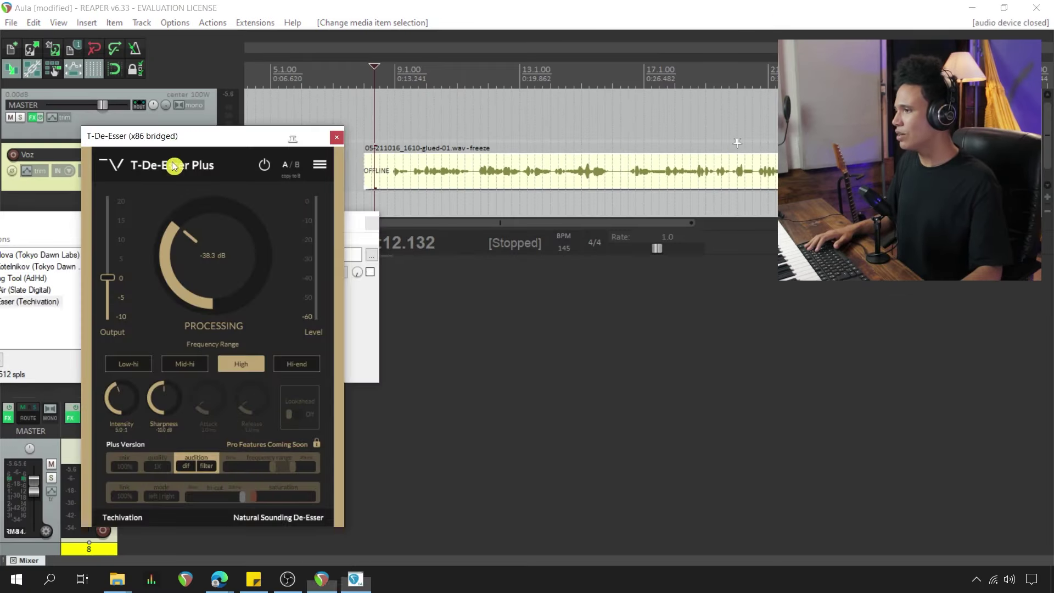
click(337, 141)
drag(128, 222, 363, 227)
click(208, 293)
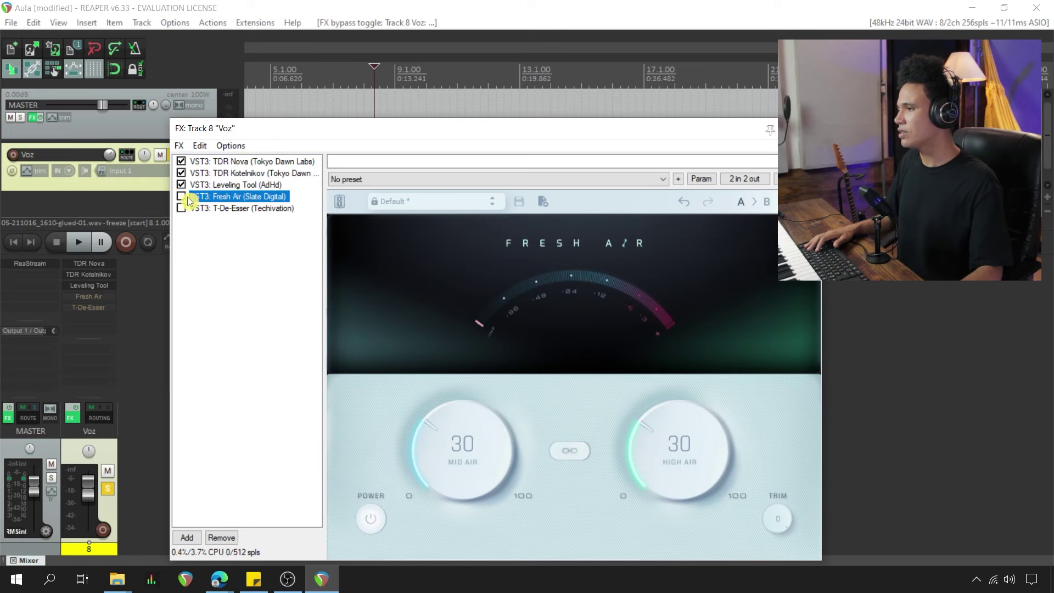
key(Escape)
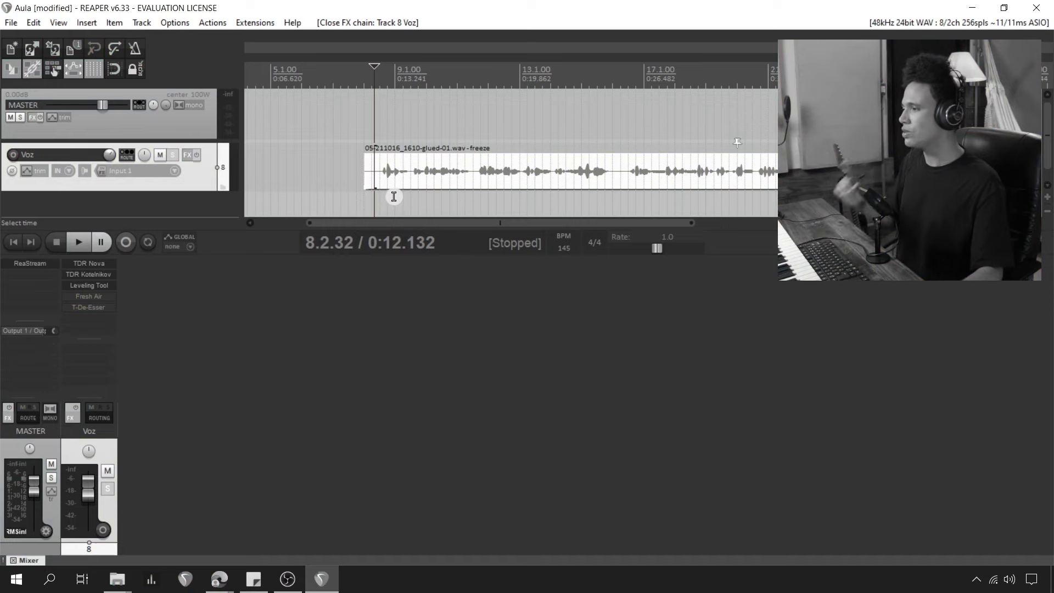
key(space)
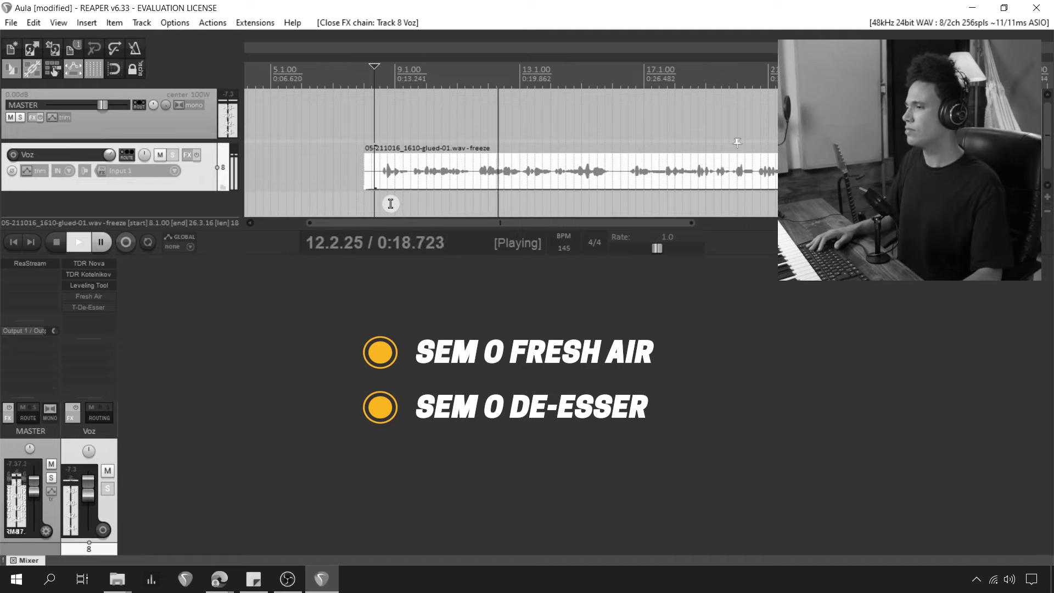
key(space)
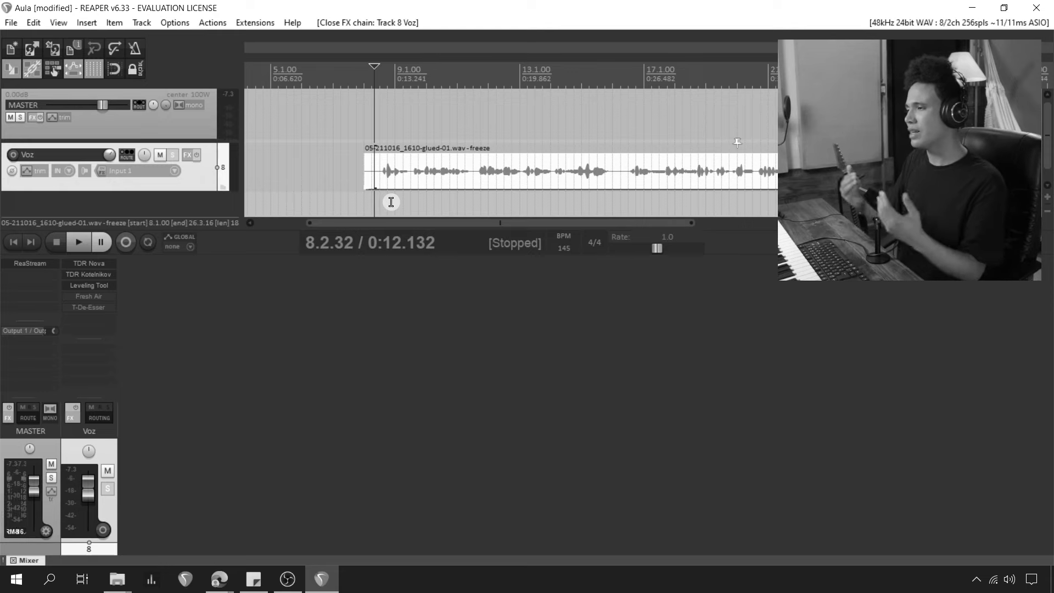
Step: Re-enable Fresh Air and T-De-Esser on the Voz track and play the same vocal passage with both active
shift+click(110, 296)
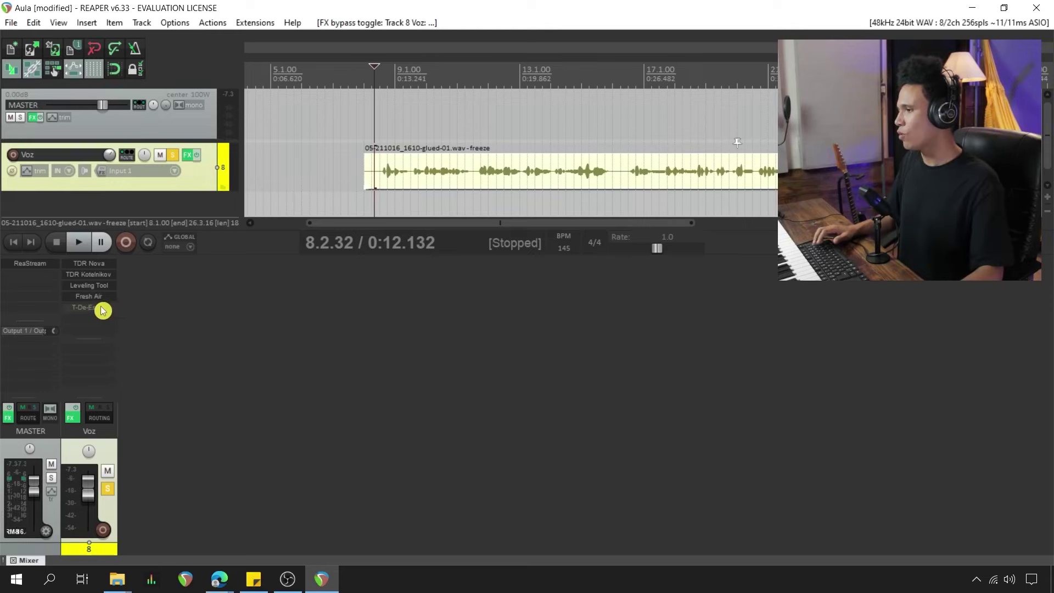
key(space)
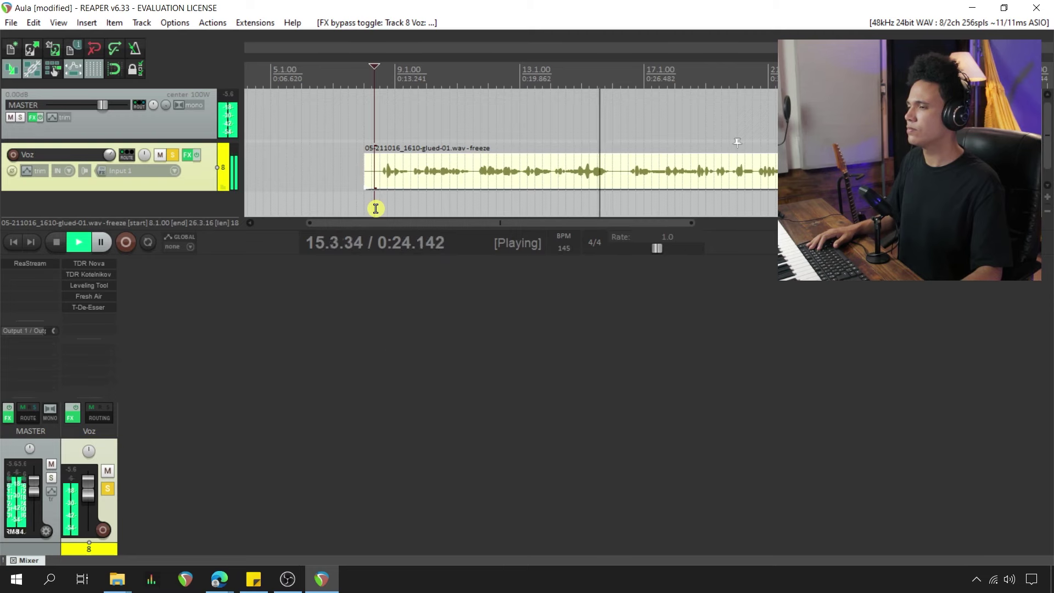
key(space)
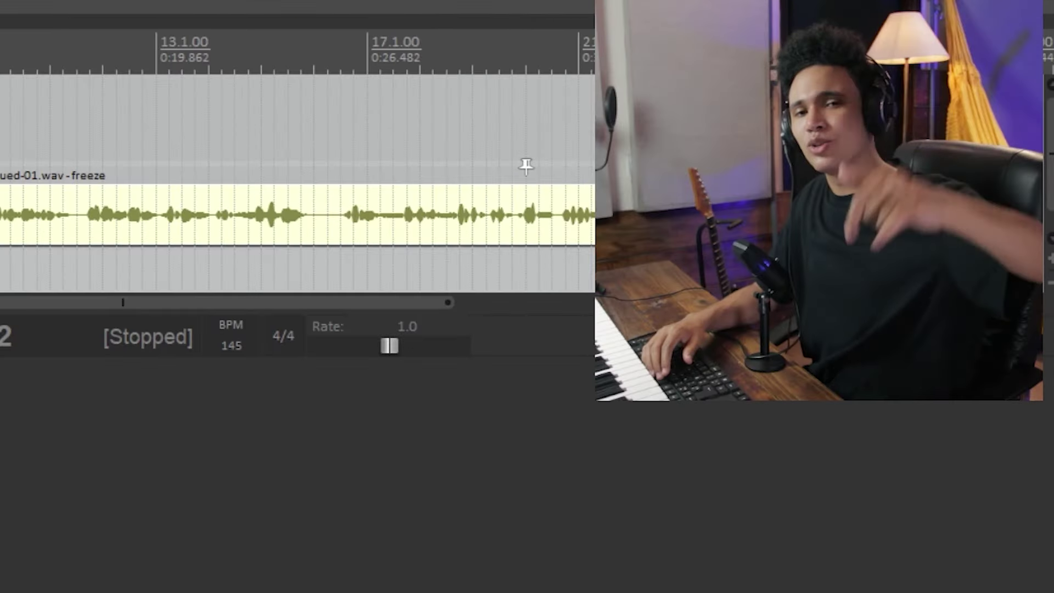